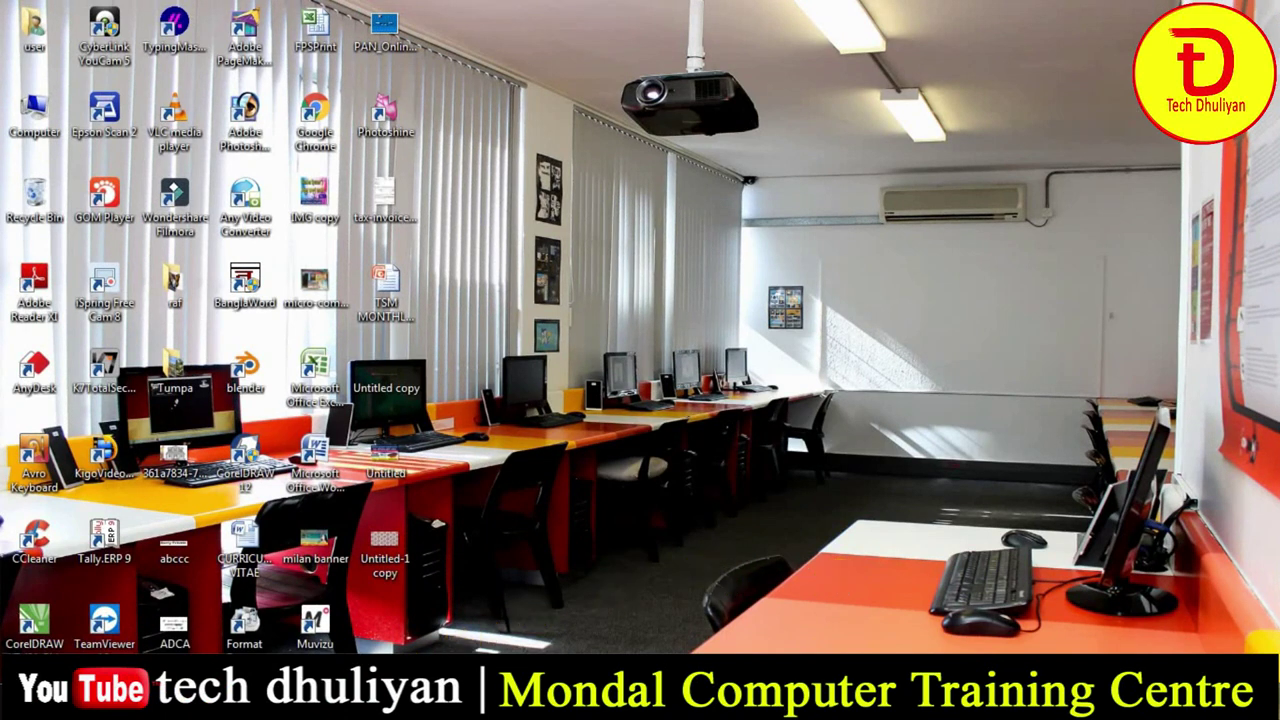
- Restore the Photoshop window from the taskbar, showing its empty workspace
left_click(318, 700)
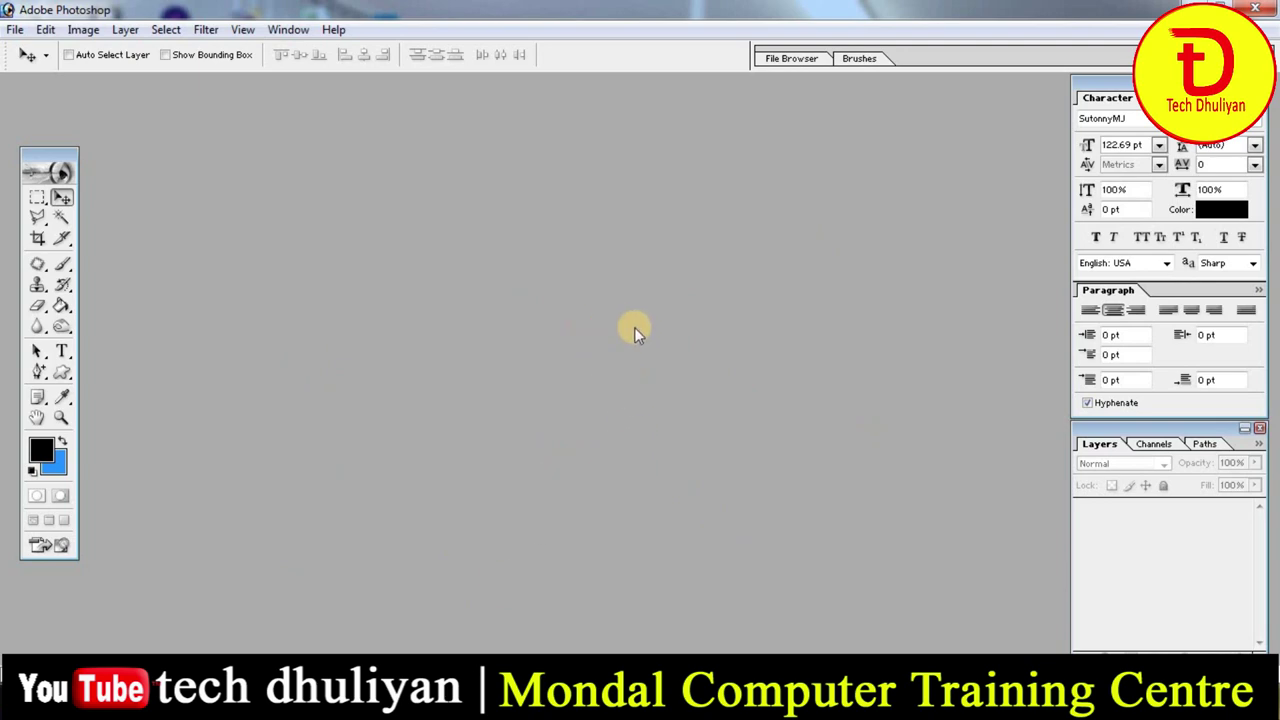
- Open IMG_20180608_120233.jpg, centre its document window and enlarge it
key("ctrl+o")
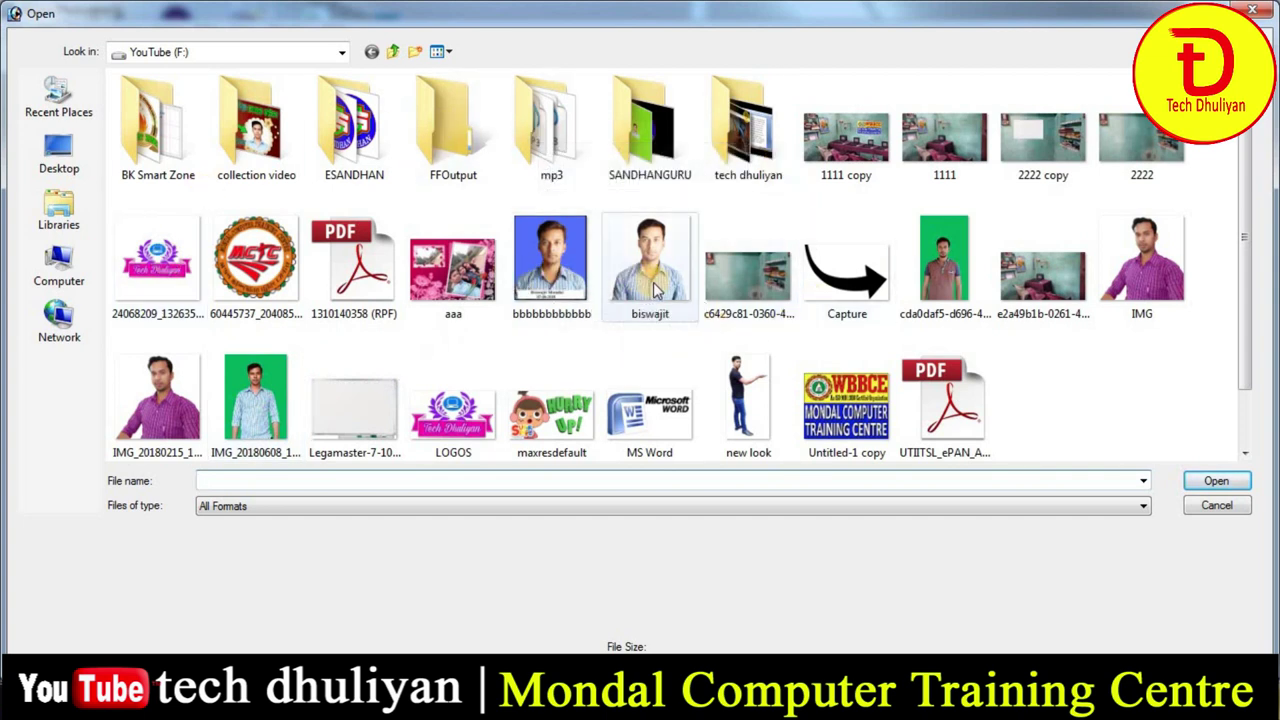
left_click(265, 400)
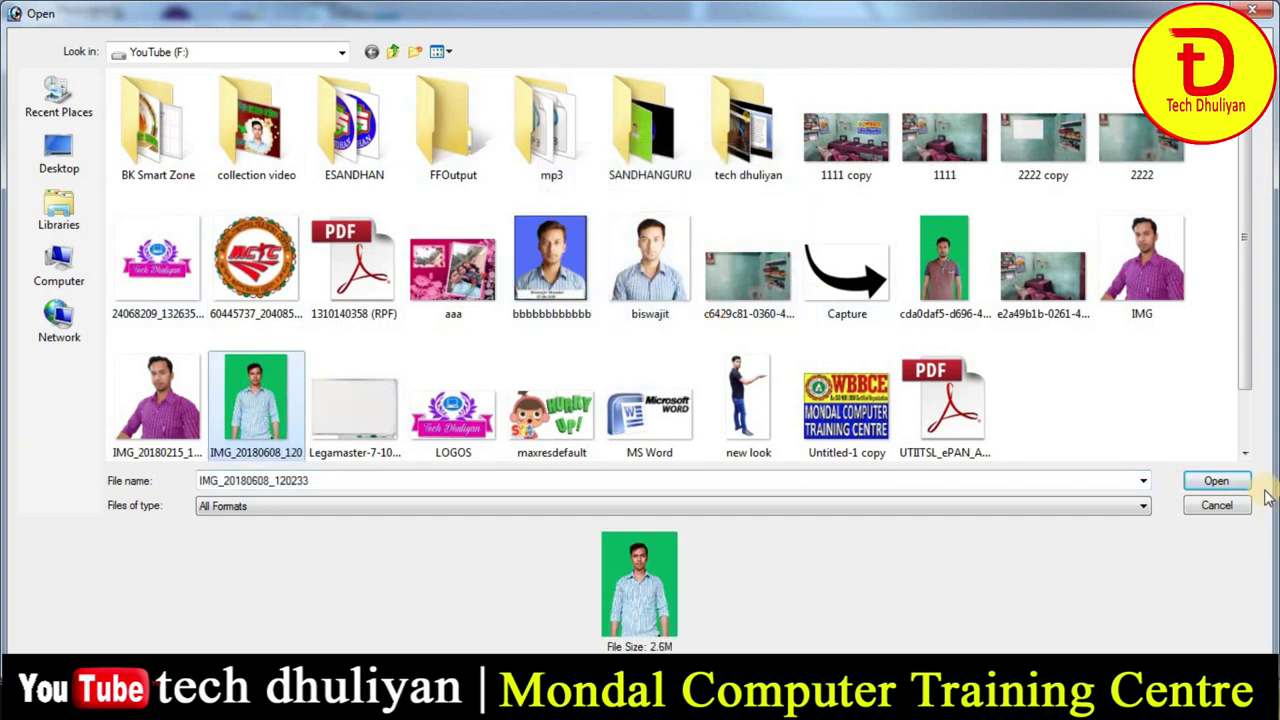
left_click(1222, 482)
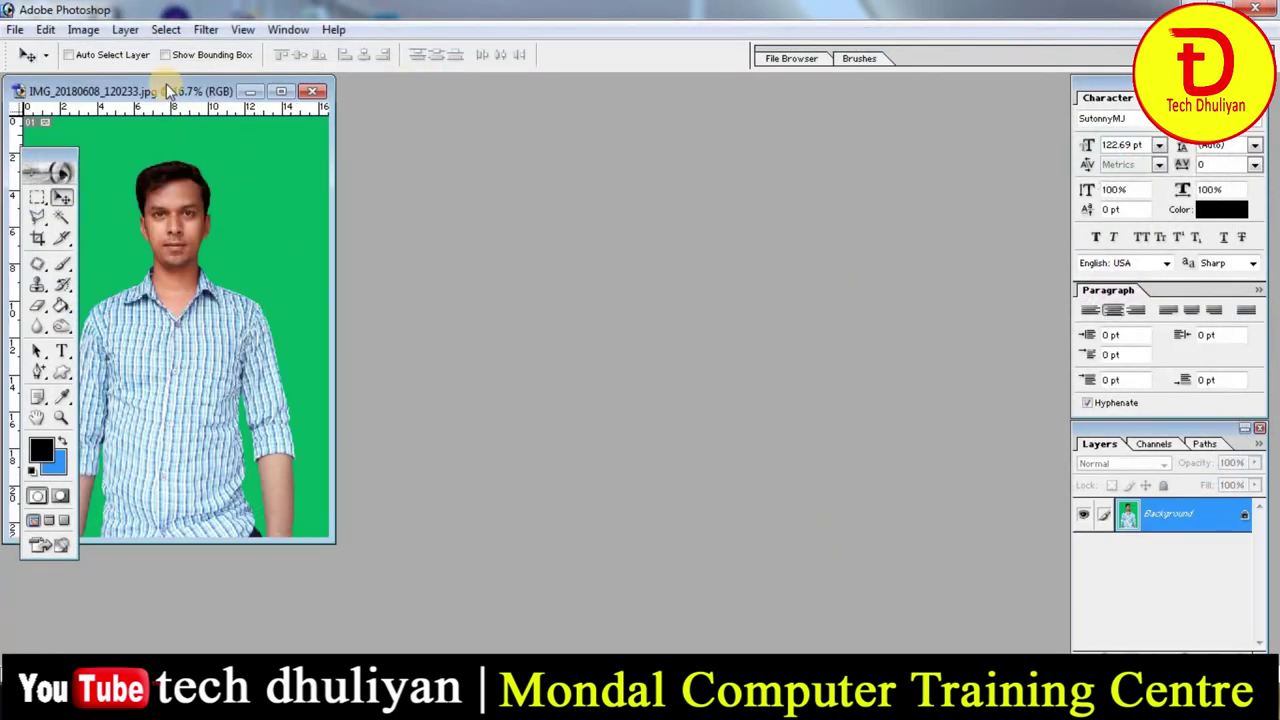
mouse_move(168, 85)
left_mouse_down()
mouse_move(422, 162)
mouse_move(456, 126)
left_mouse_up()
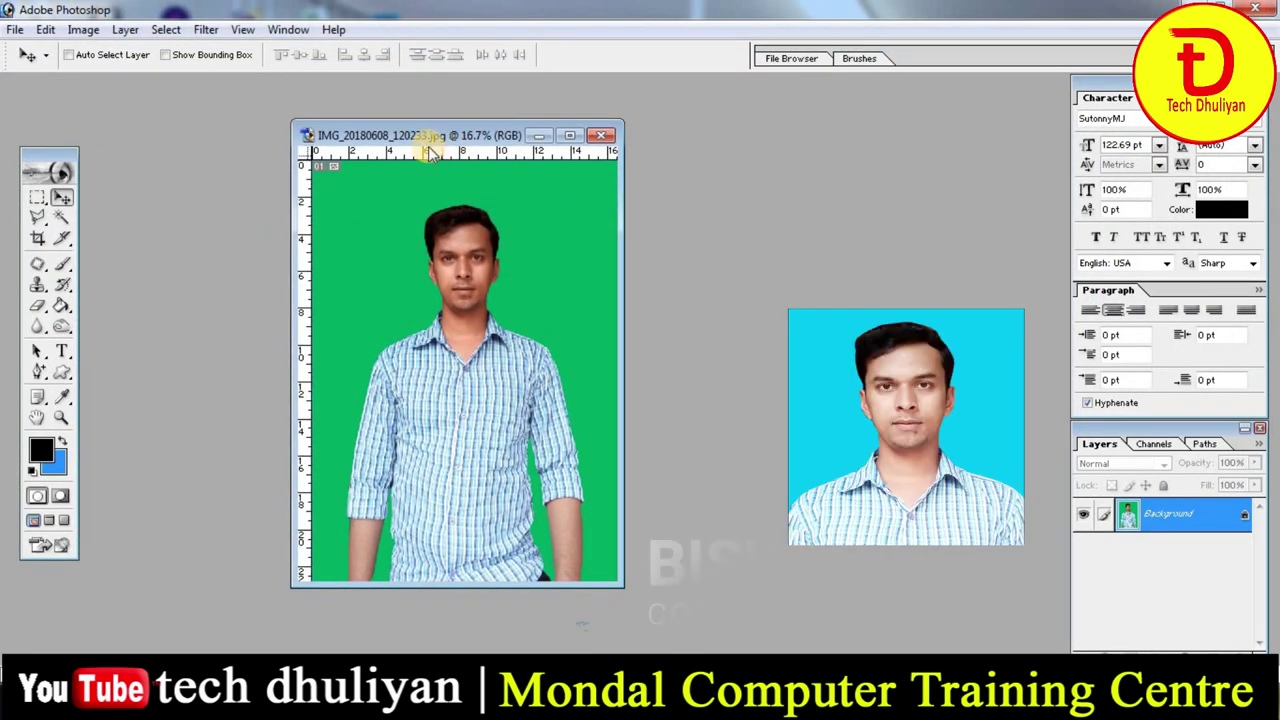
left_click_drag(431, 136, 407, 130)
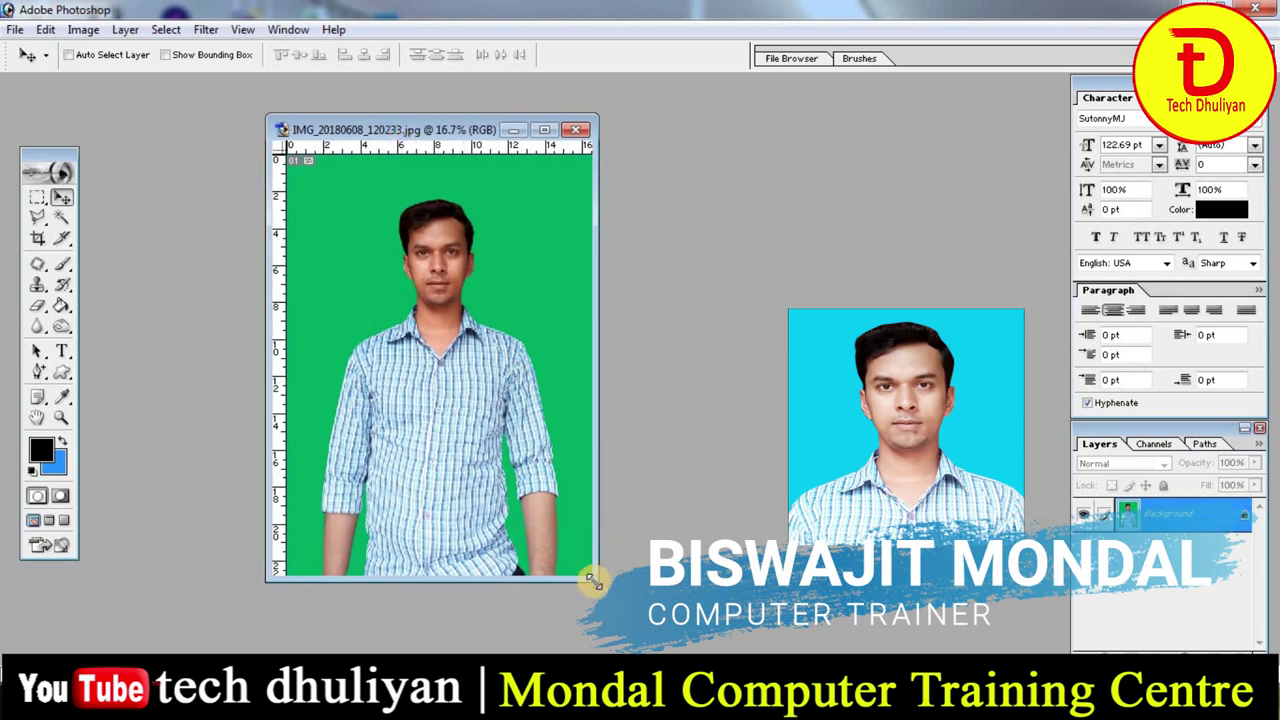
left_click_drag(598, 579, 628, 626)
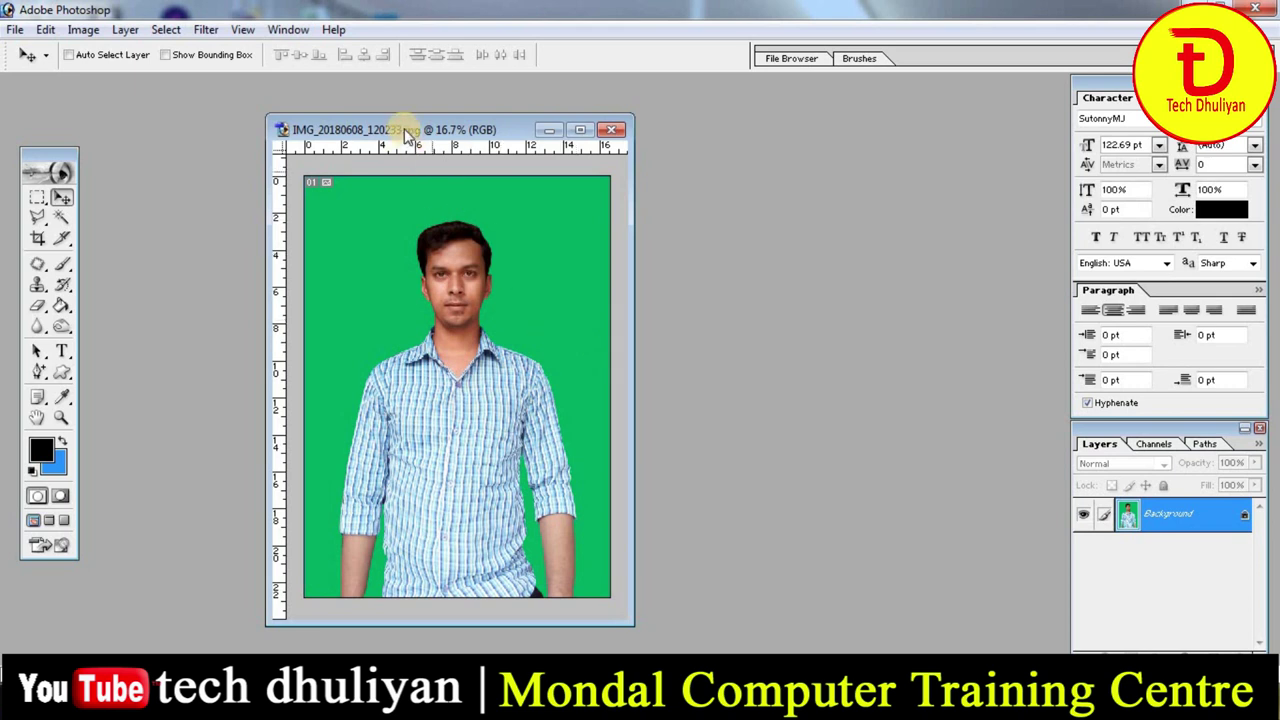
- Shift the photo's document window left and bring up the Window menu
left_click_drag(405, 130, 464, 137)
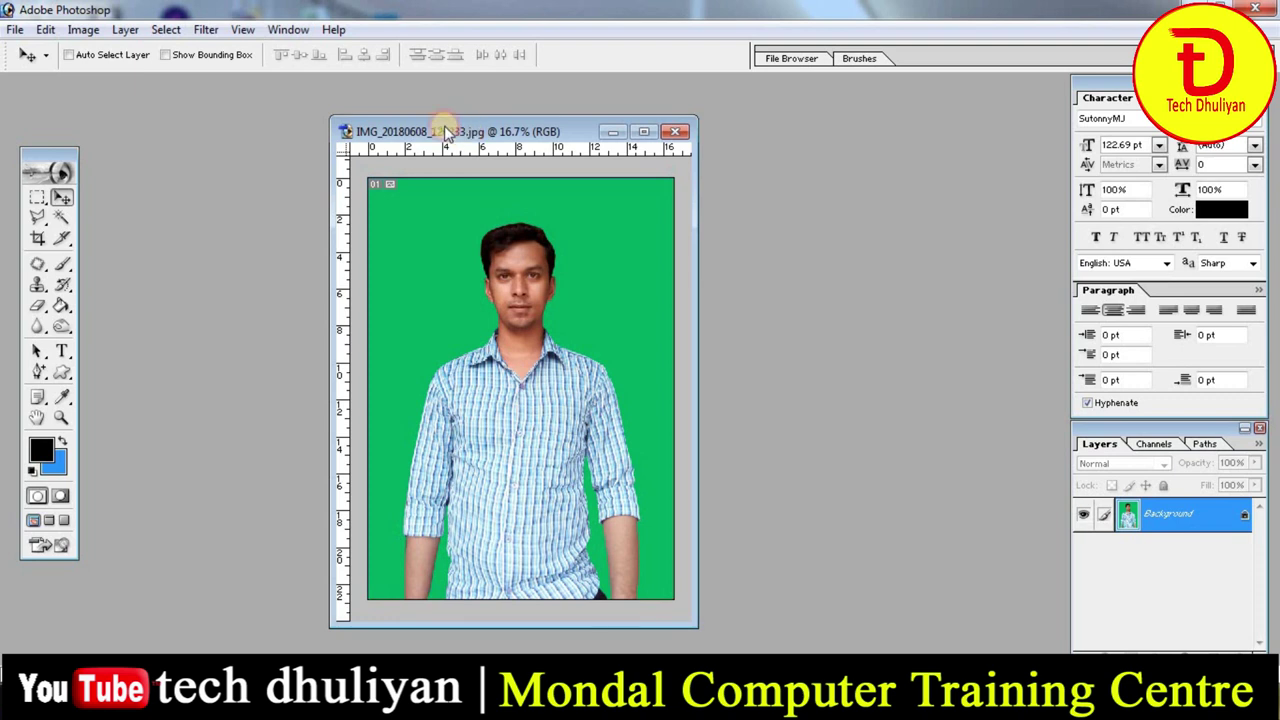
left_click_drag(447, 133, 410, 124)
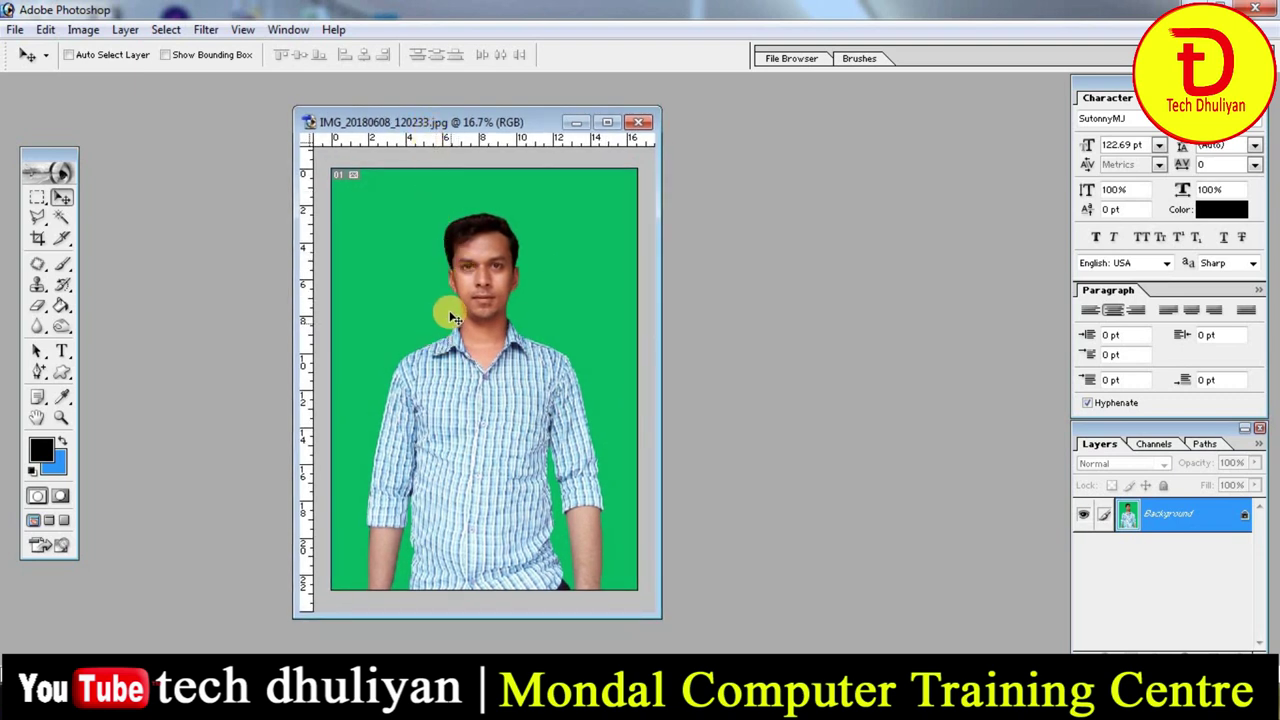
left_click_drag(450, 124, 327, 130)
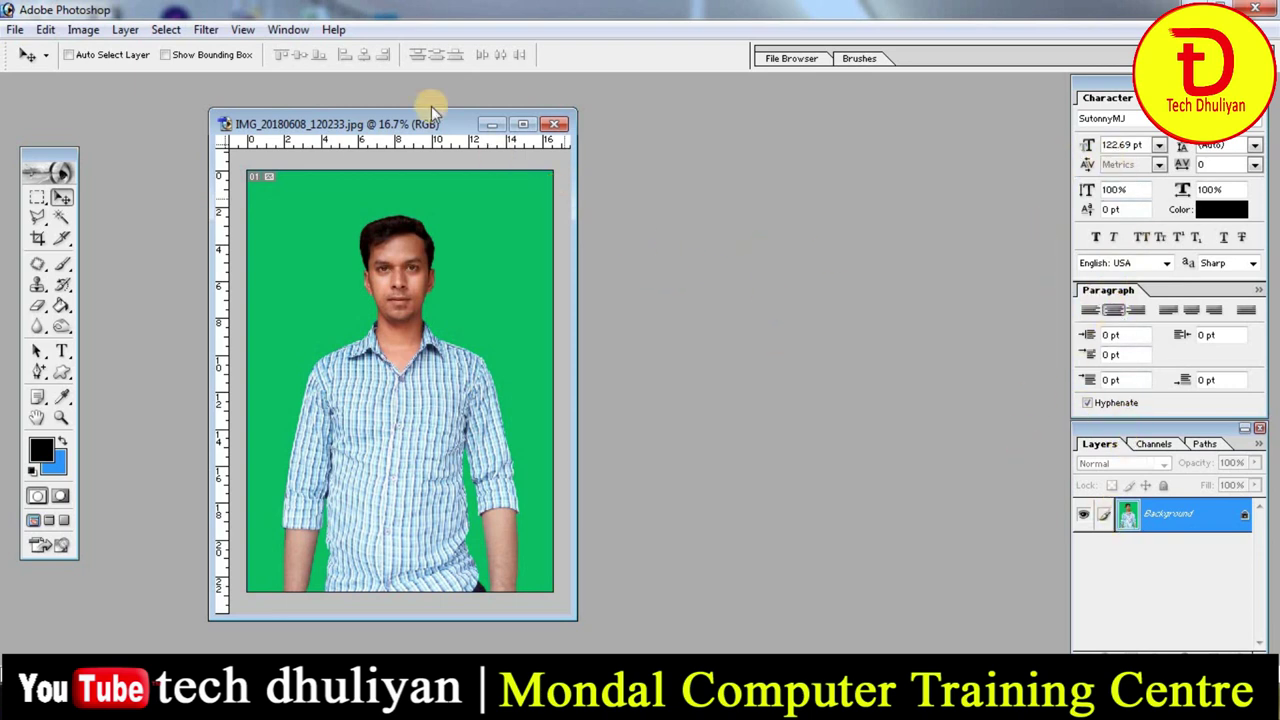
left_click(286, 30)
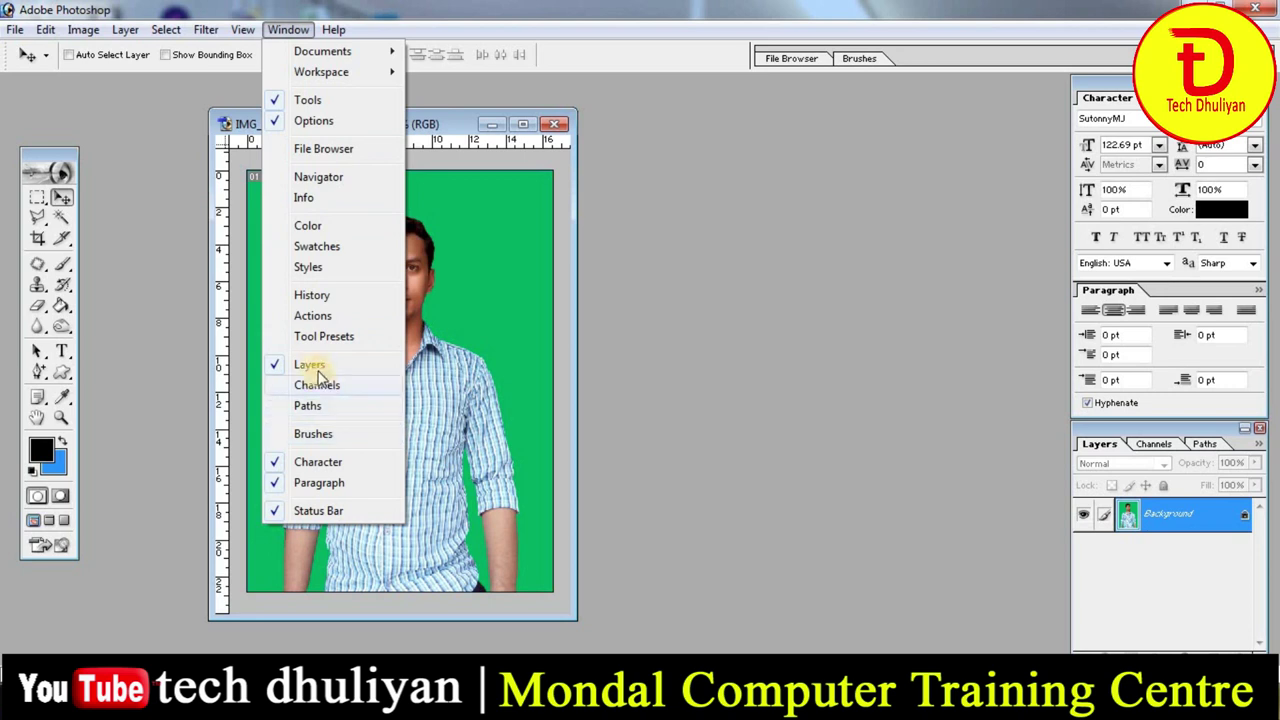
- Show the Actions panel from the Window menu and shift it slightly right
left_click(300, 316)
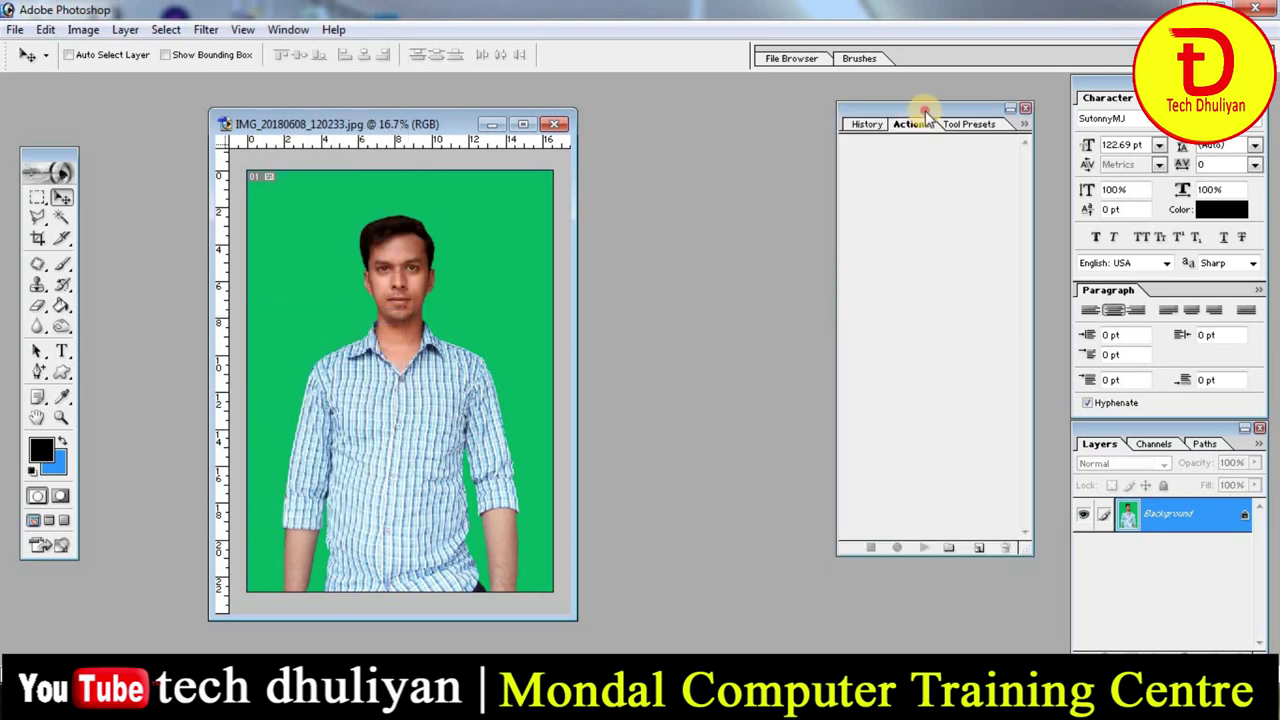
left_click_drag(927, 120, 954, 112)
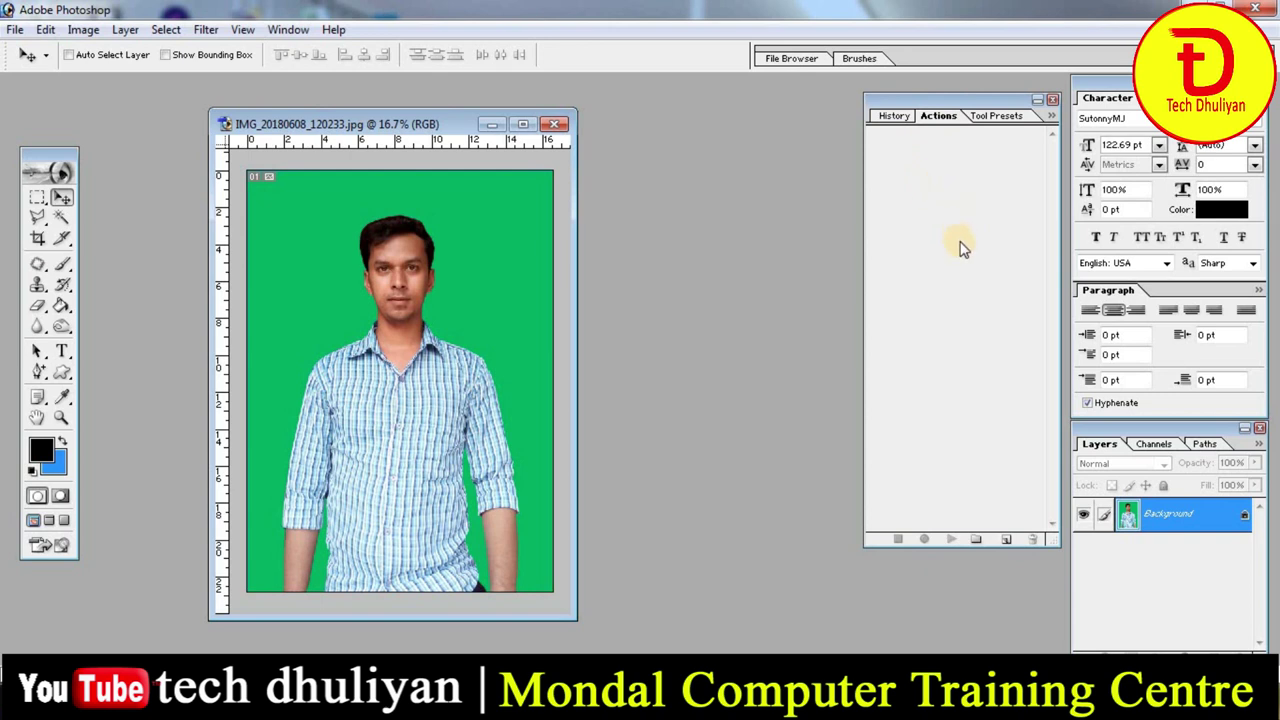
- Create action 'passport photo' in Set 1 with function key F4 and start recording
left_click(1006, 543)
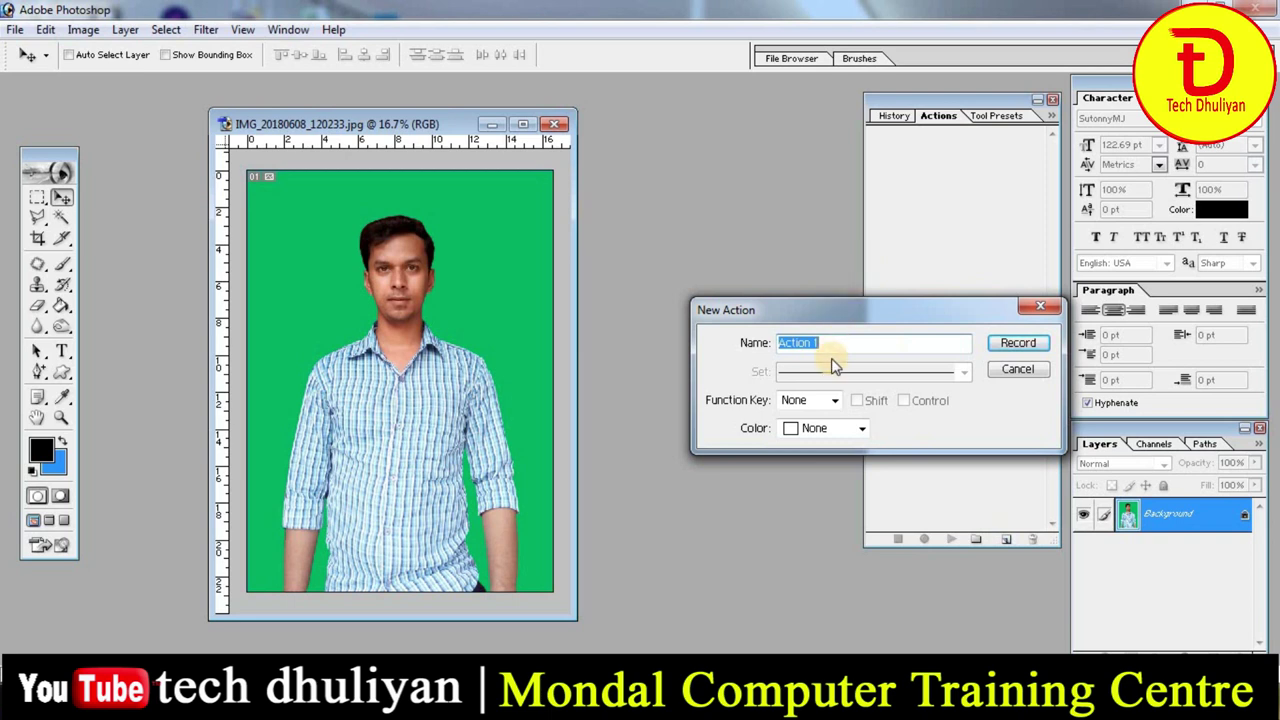
type("pas")
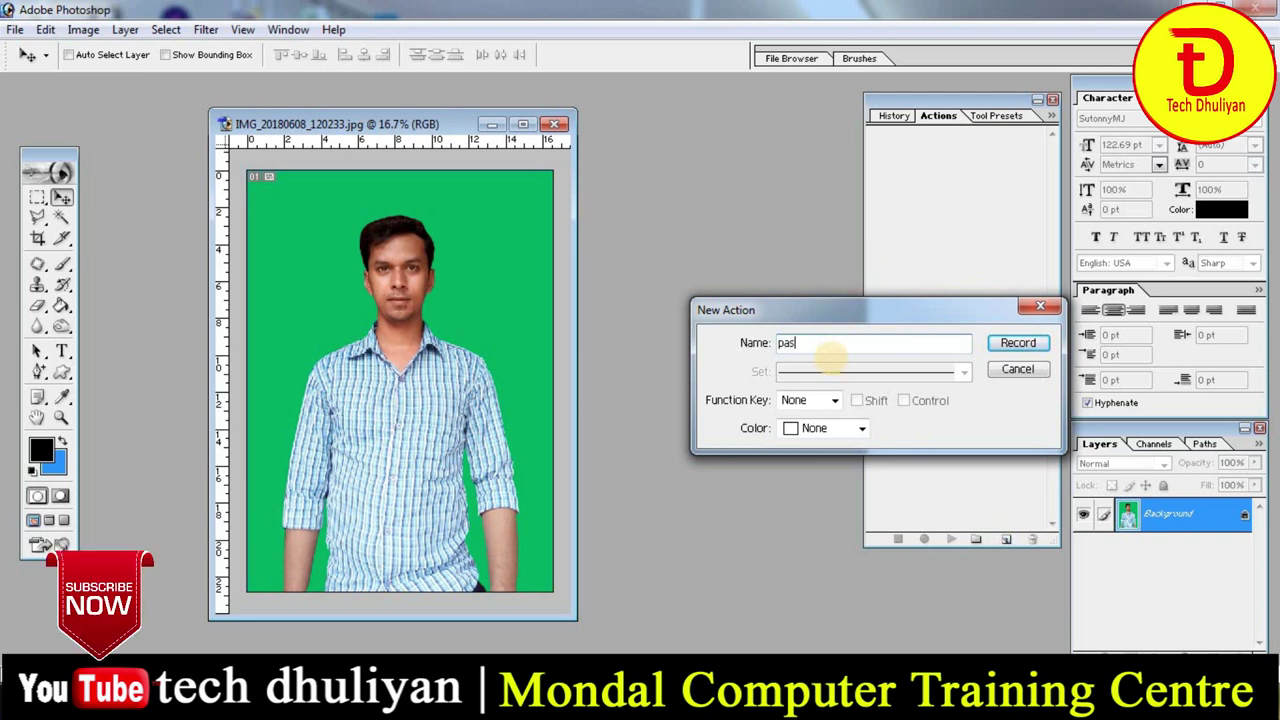
type("sw")
key("BackSpace")
type("p")
type("ort pho")
type("to")
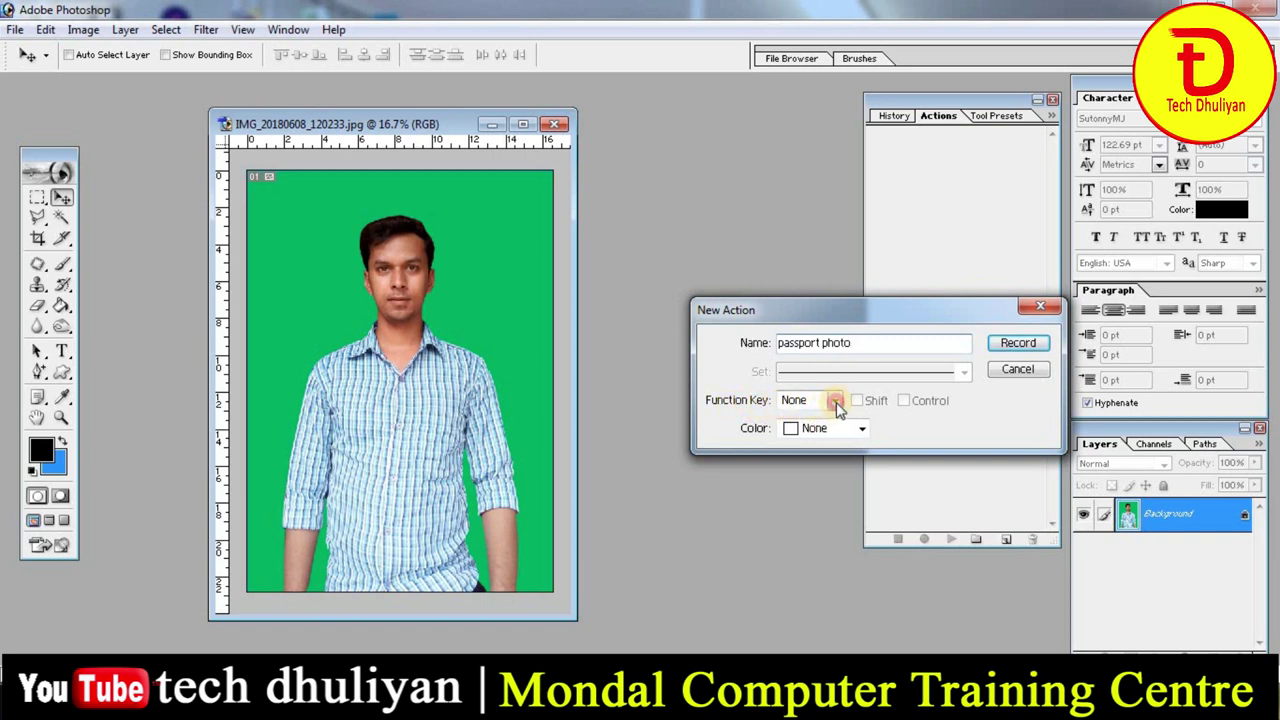
left_click(833, 401)
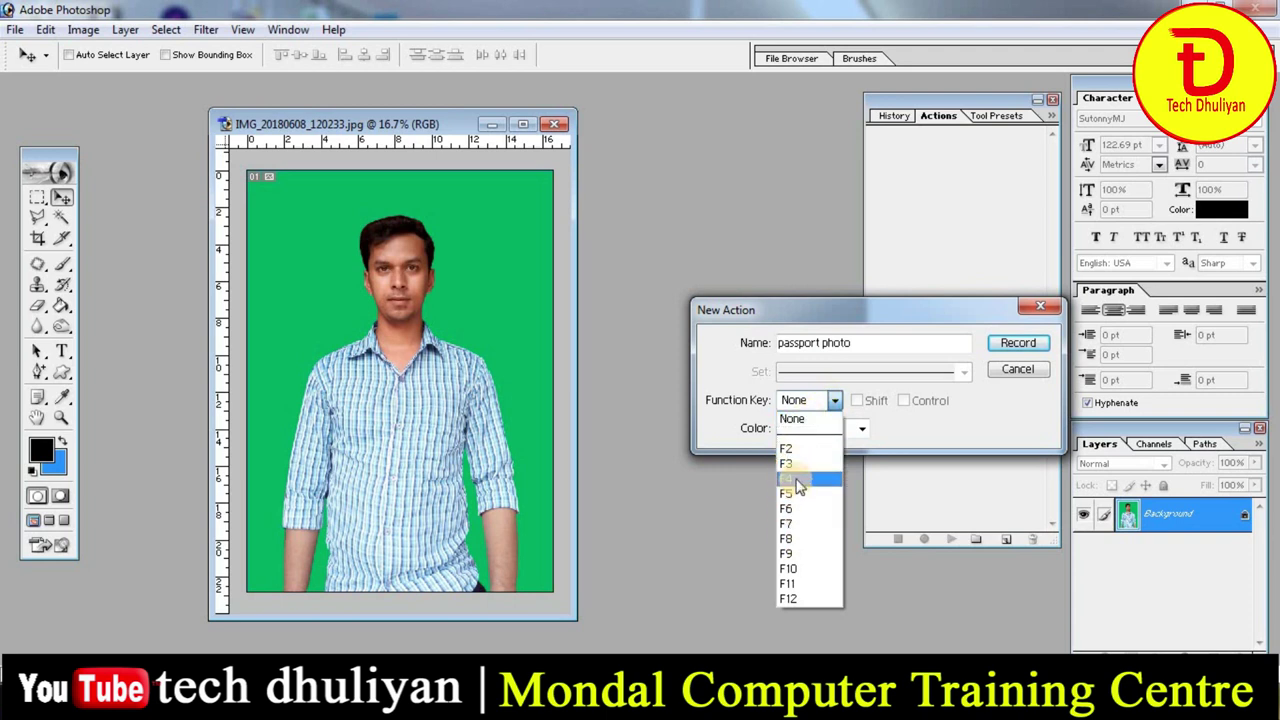
left_click(797, 478)
left_click(834, 403)
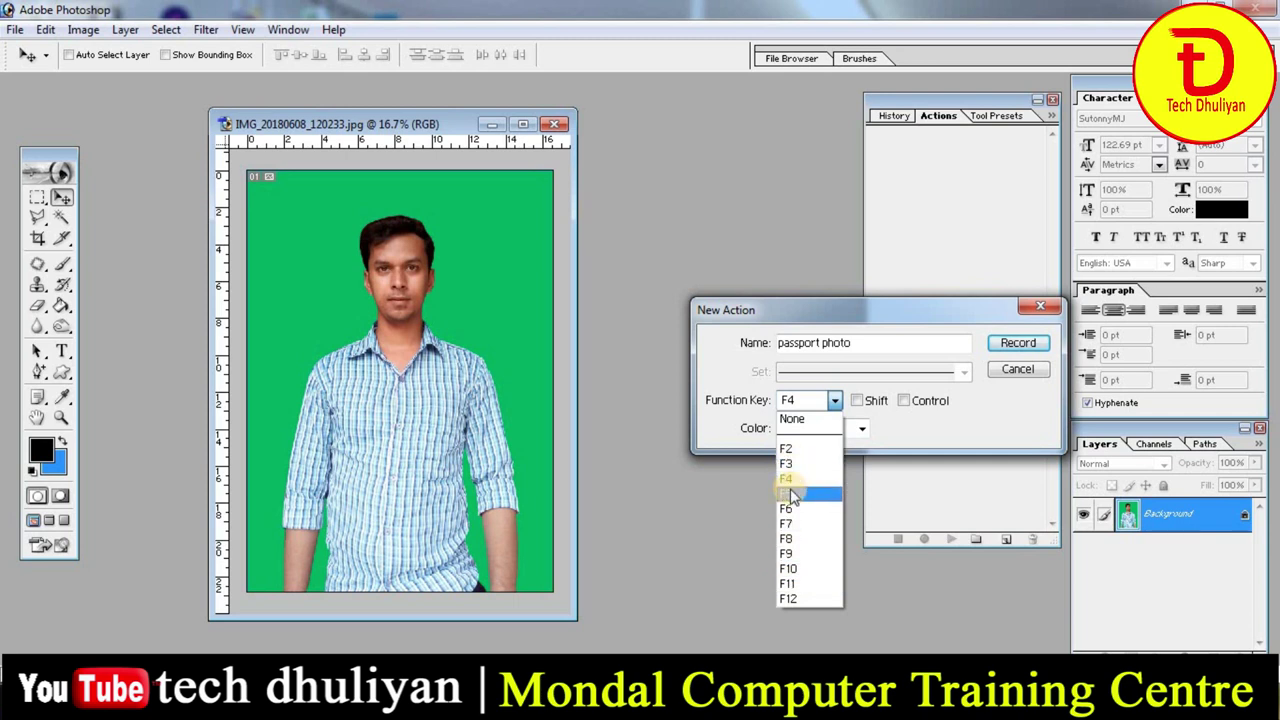
left_click(790, 480)
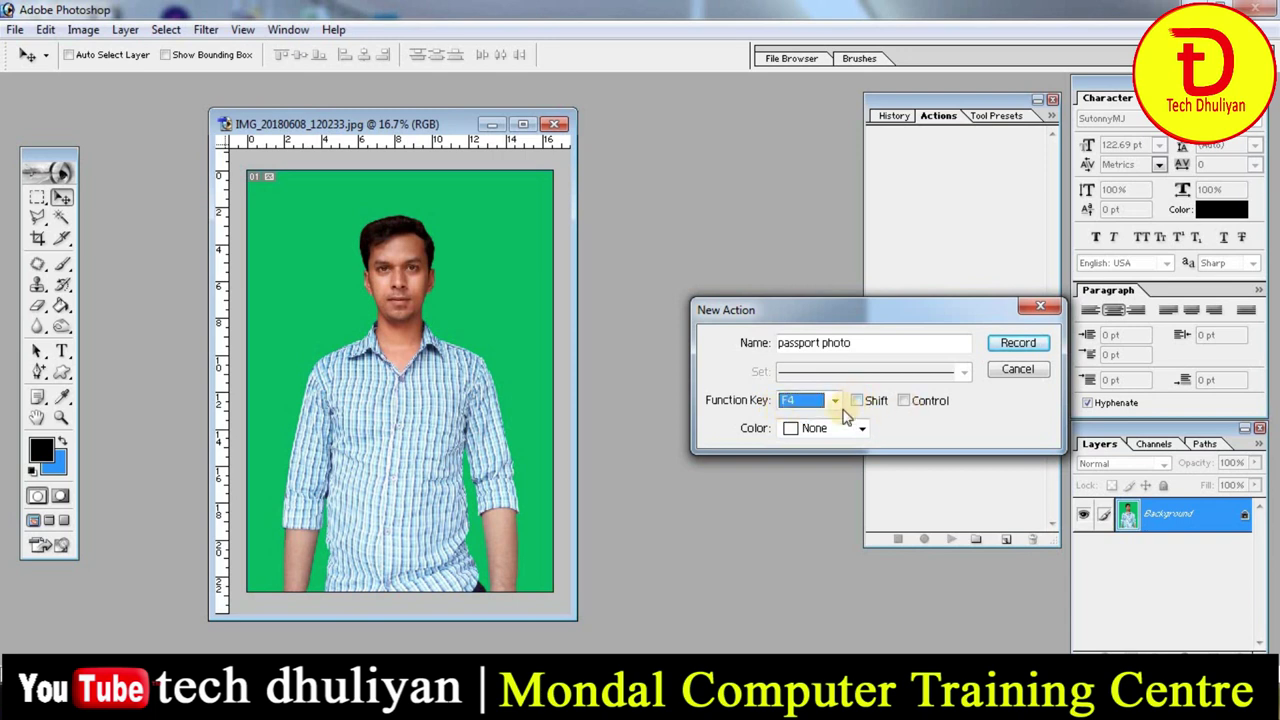
left_click(1018, 343)
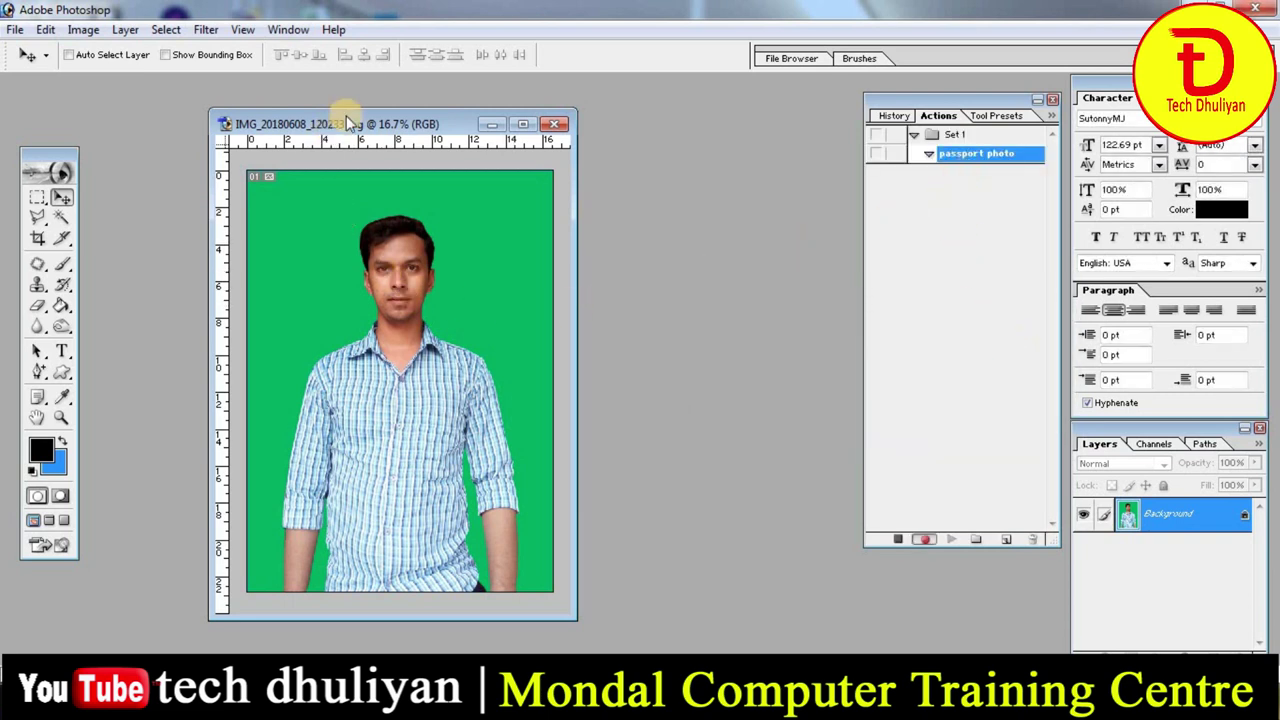
left_click_drag(350, 118, 431, 108)
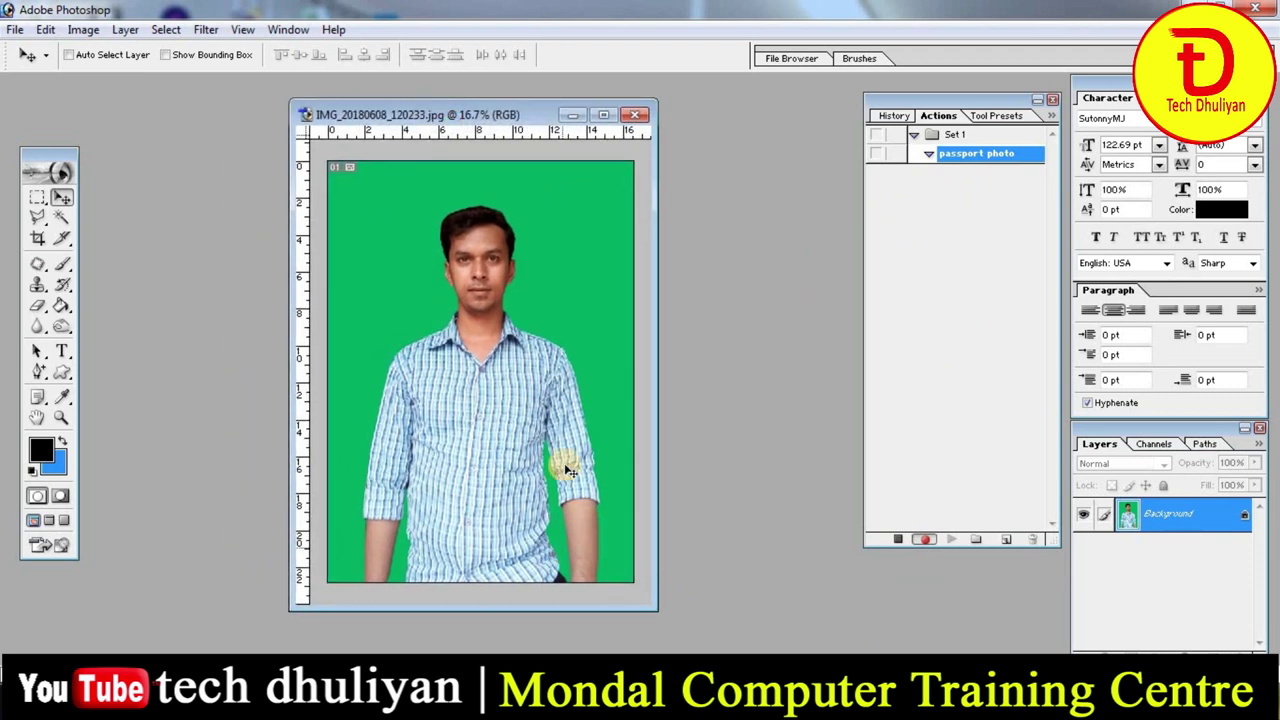
left_click_drag(454, 116, 494, 108)
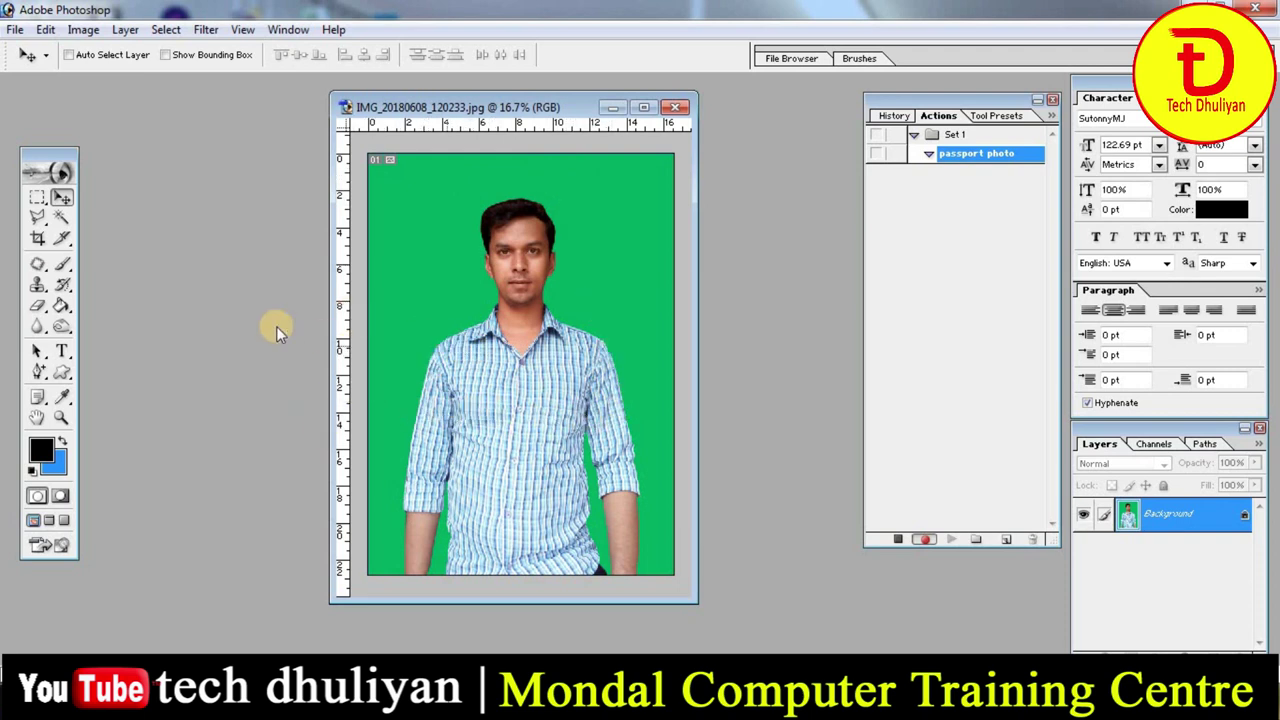
- Set the Crop tool to 1.2 × 1.5 in at 300 pixels/inch
left_click(36, 240)
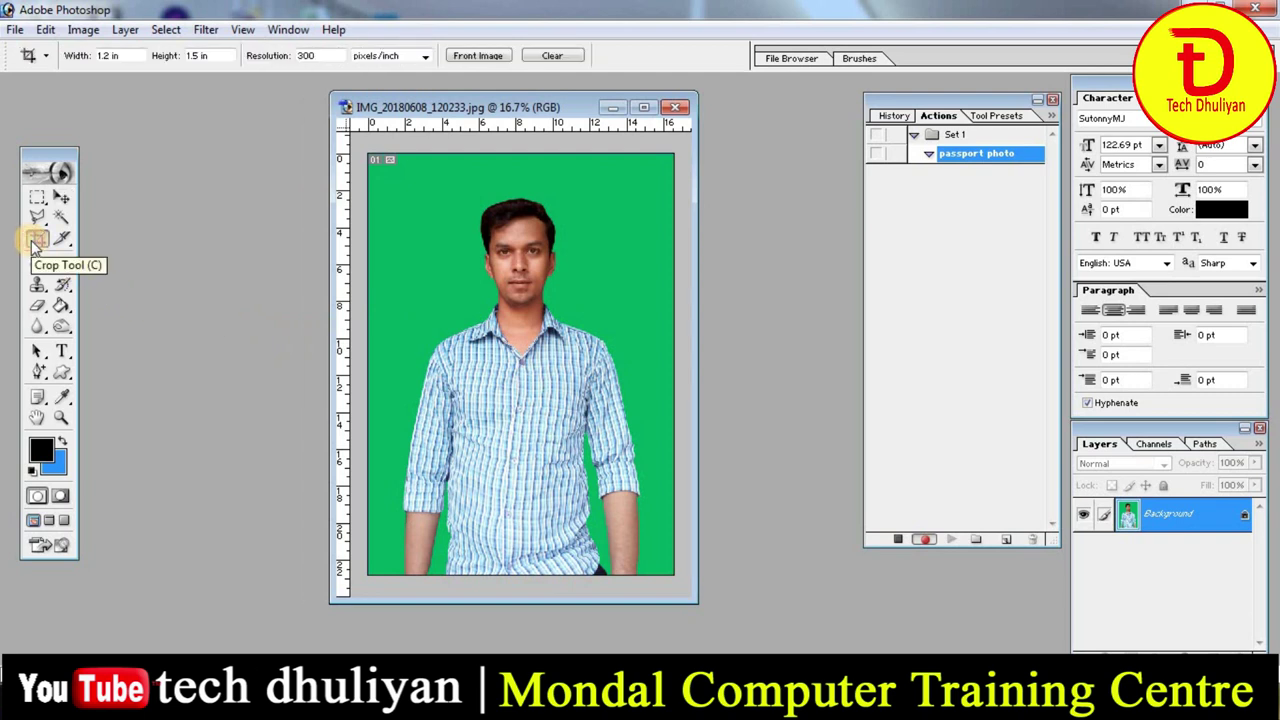
left_click(112, 55)
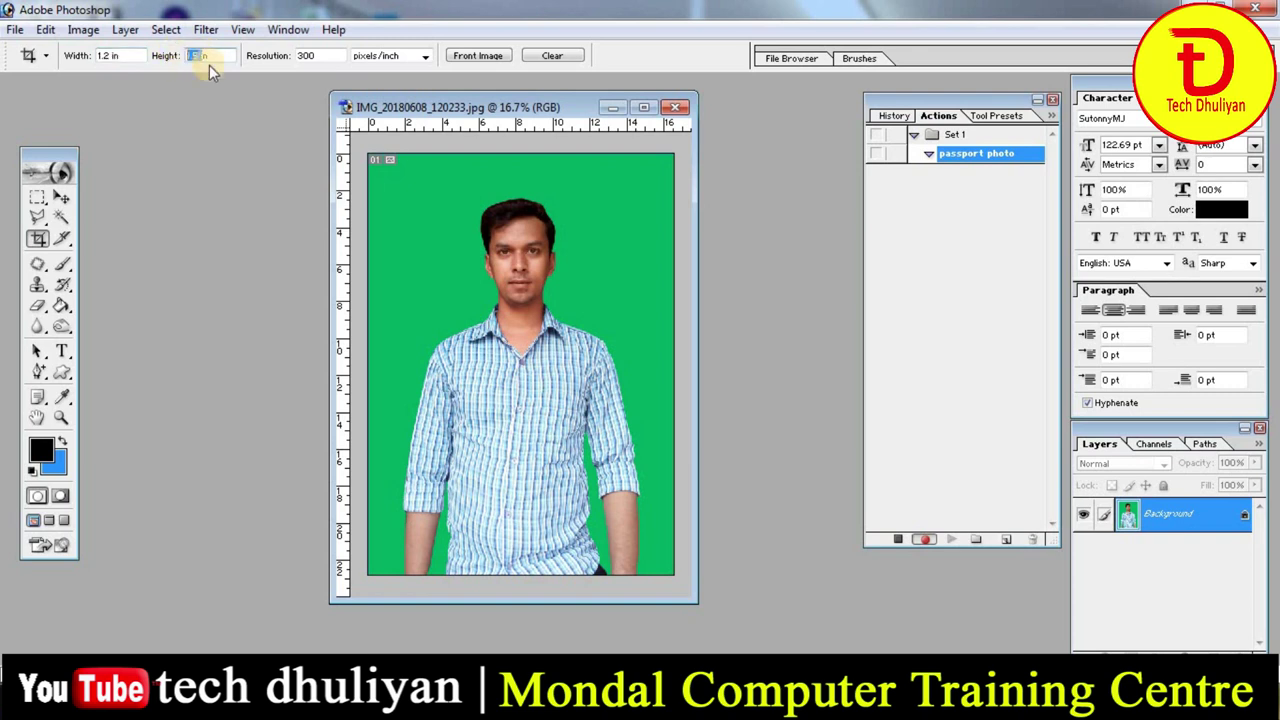
left_click(296, 57)
left_click(310, 57)
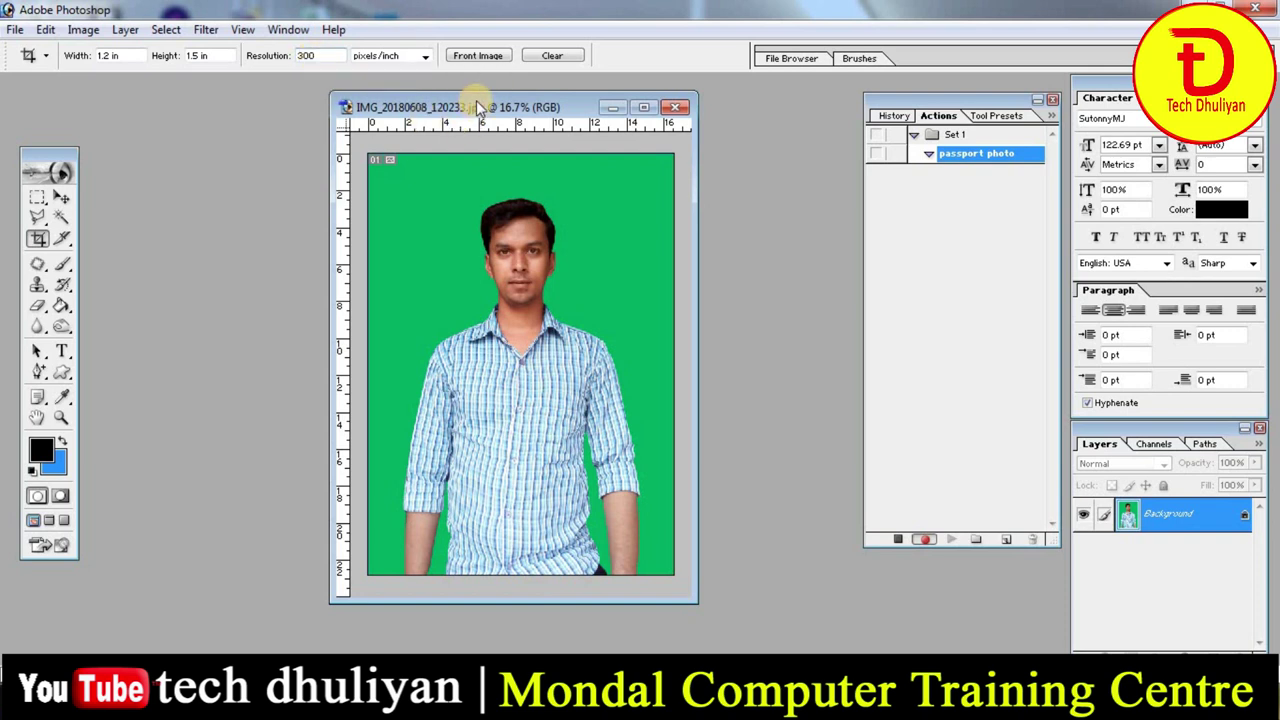
- Frame the crop box around head and chest, nudge it left and up, and commit
left_click_drag(475, 99, 457, 102)
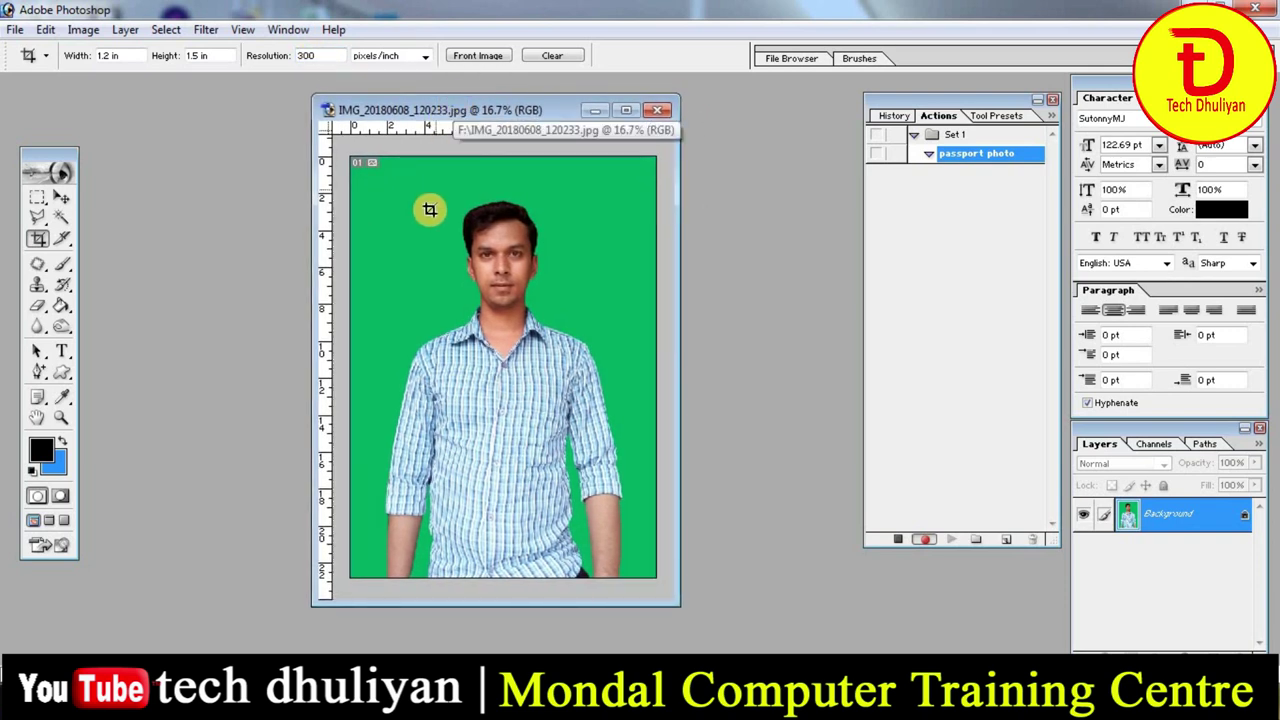
left_click_drag(425, 189, 584, 432)
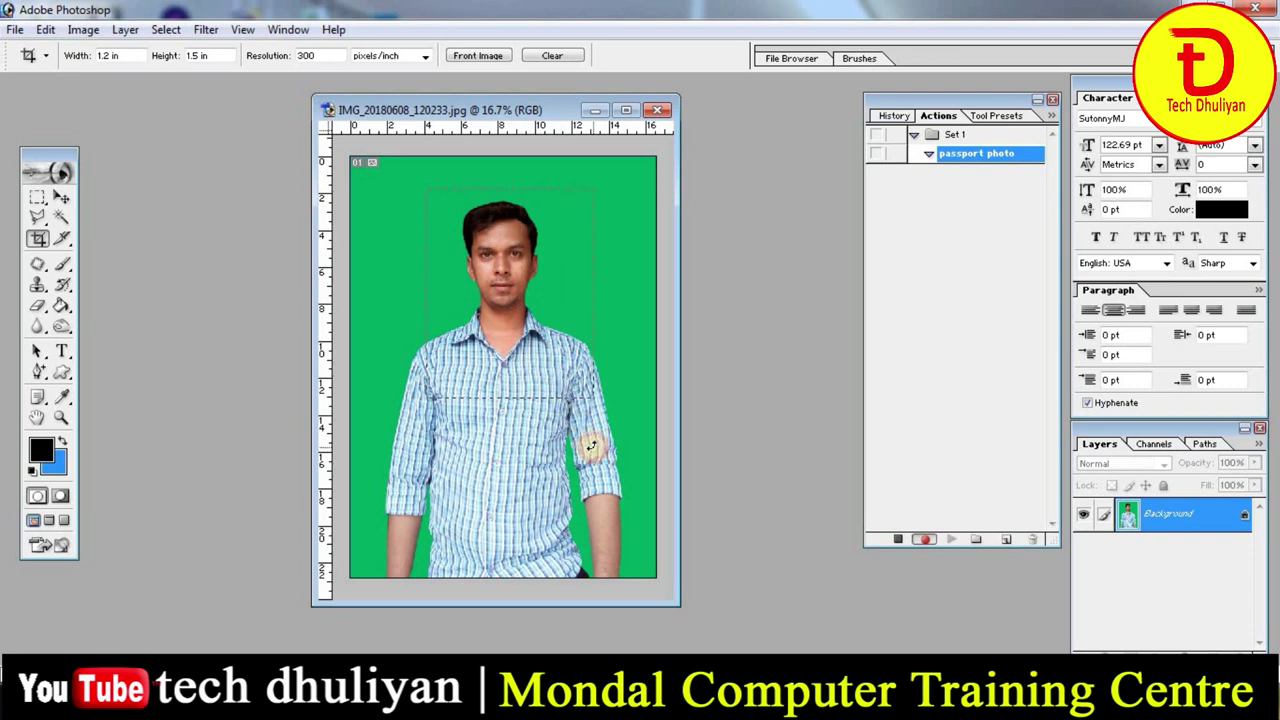
left_click_drag(584, 432, 592, 445)
key("shift+Left")
key("shift+Left")
key("shift+Left")
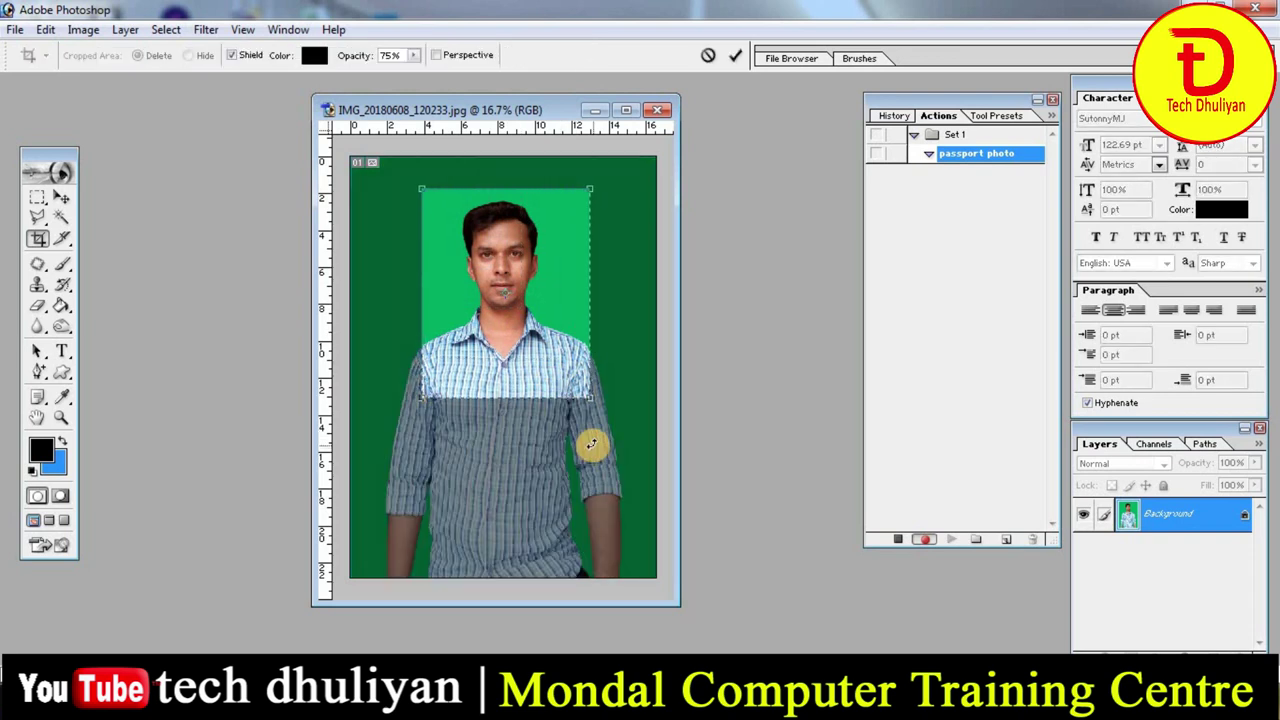
key("shift+Left")
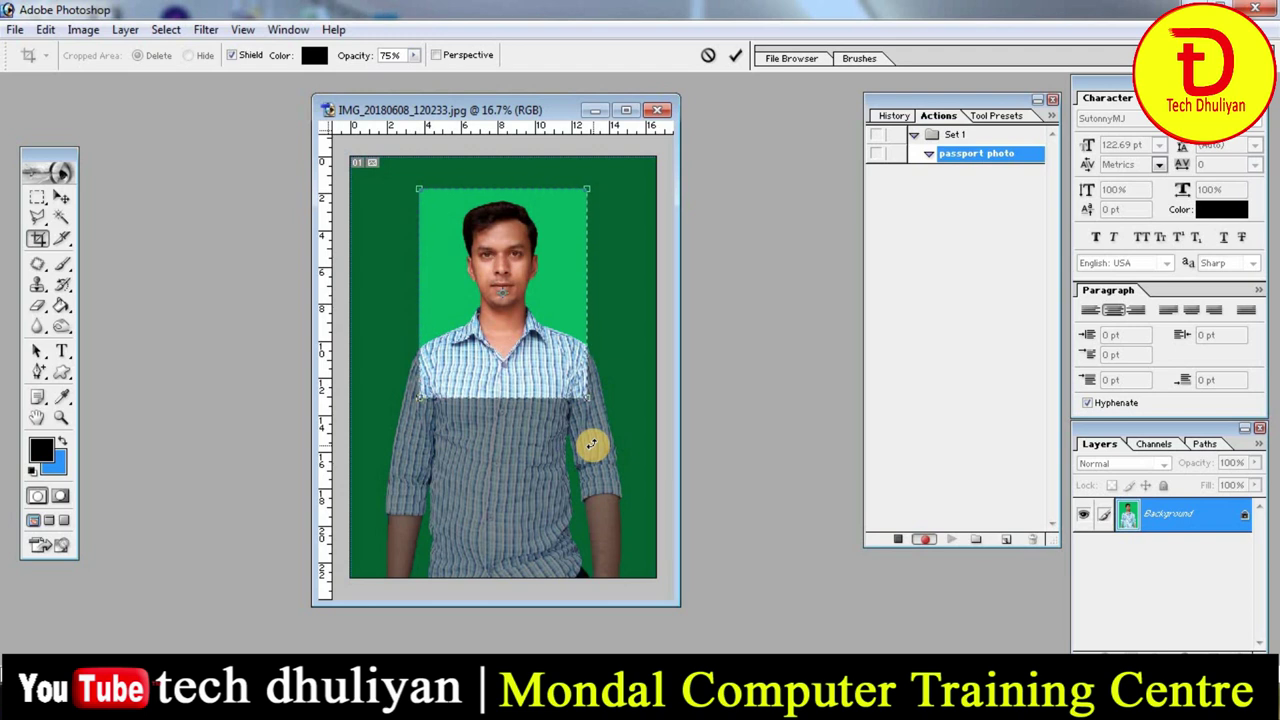
key("shift+Up")
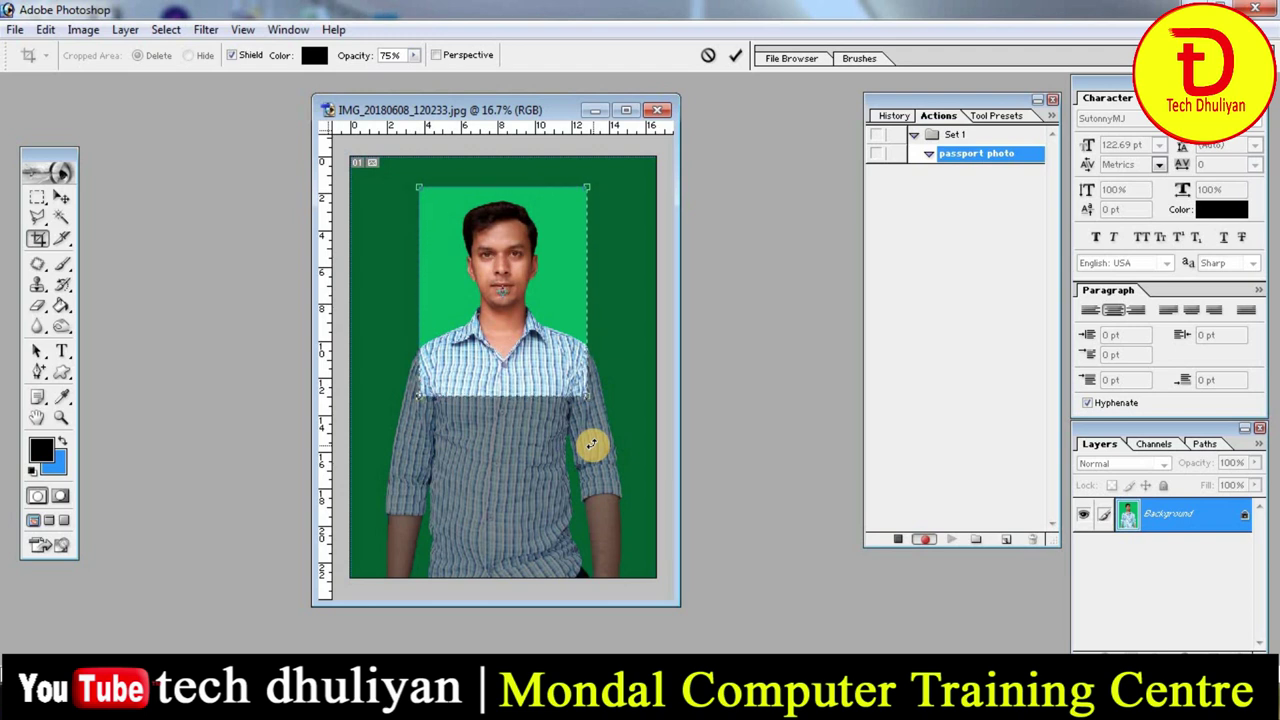
key("shift+Up")
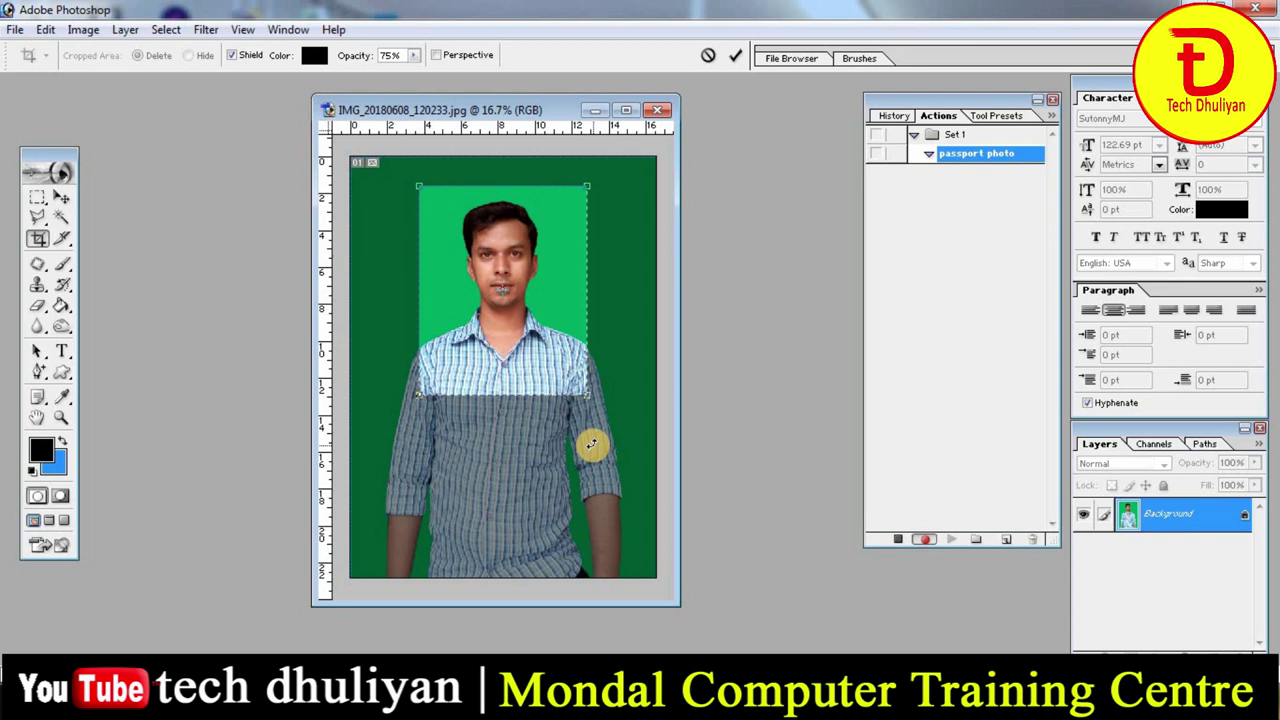
key("Return")
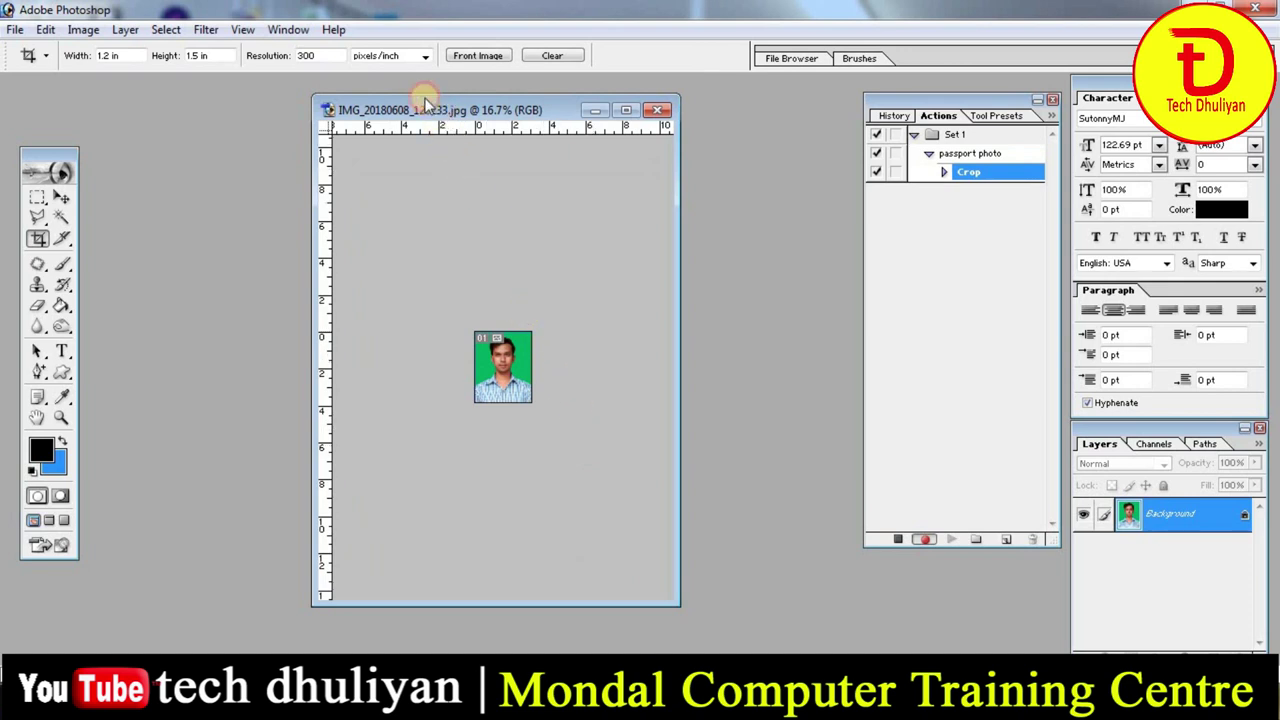
left_click_drag(425, 104, 410, 91)
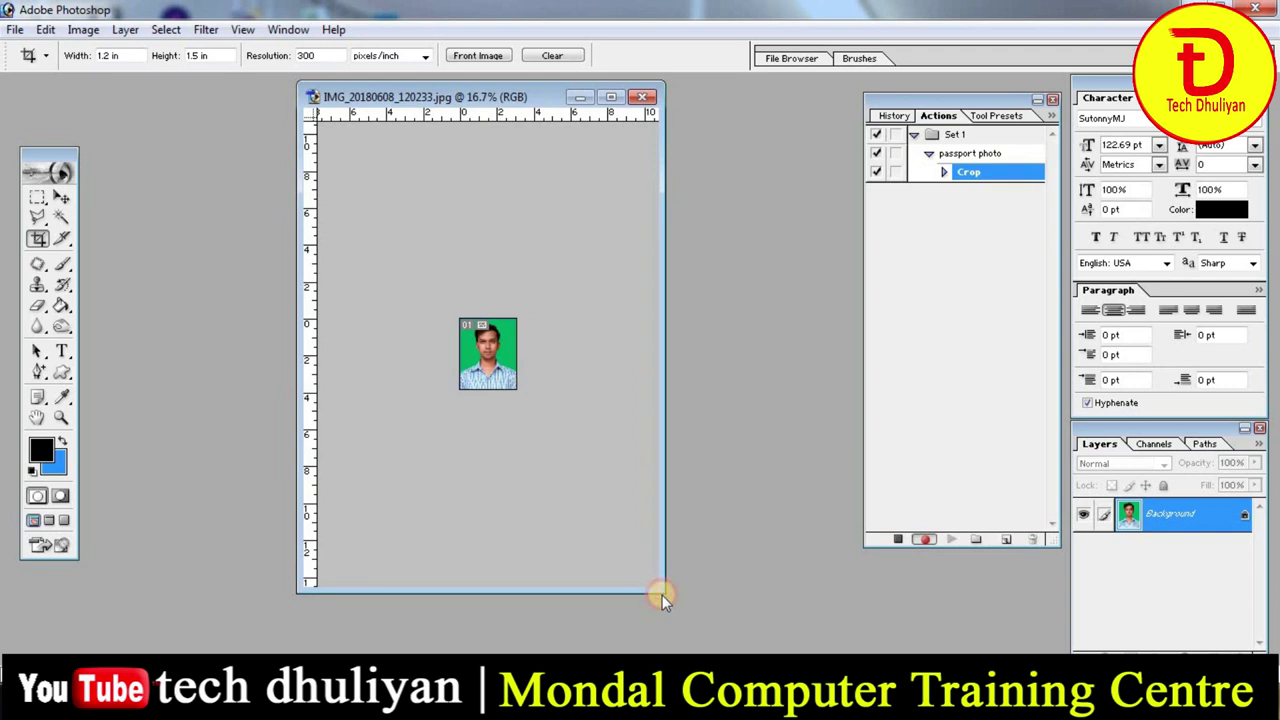
- Enlarge the window and zoom into the cropped portrait until it shows at 100%
left_click_drag(664, 593, 730, 646)
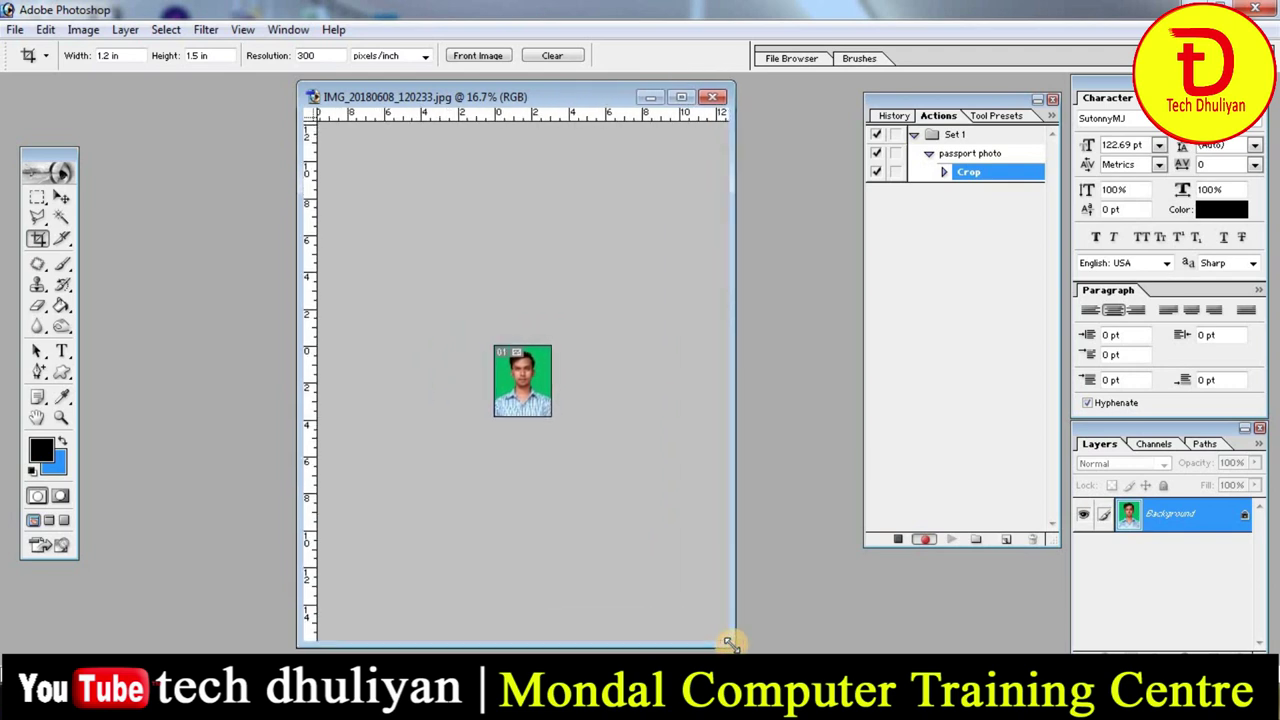
left_click(63, 418)
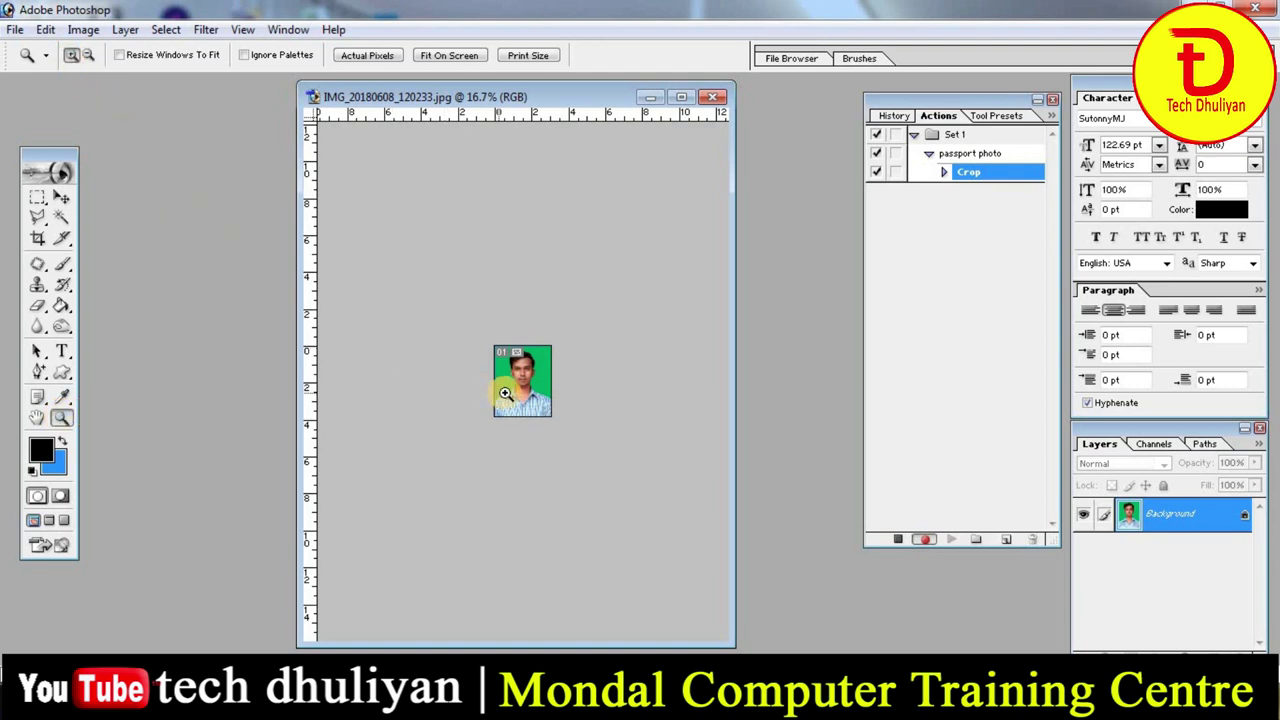
left_click(572, 455)
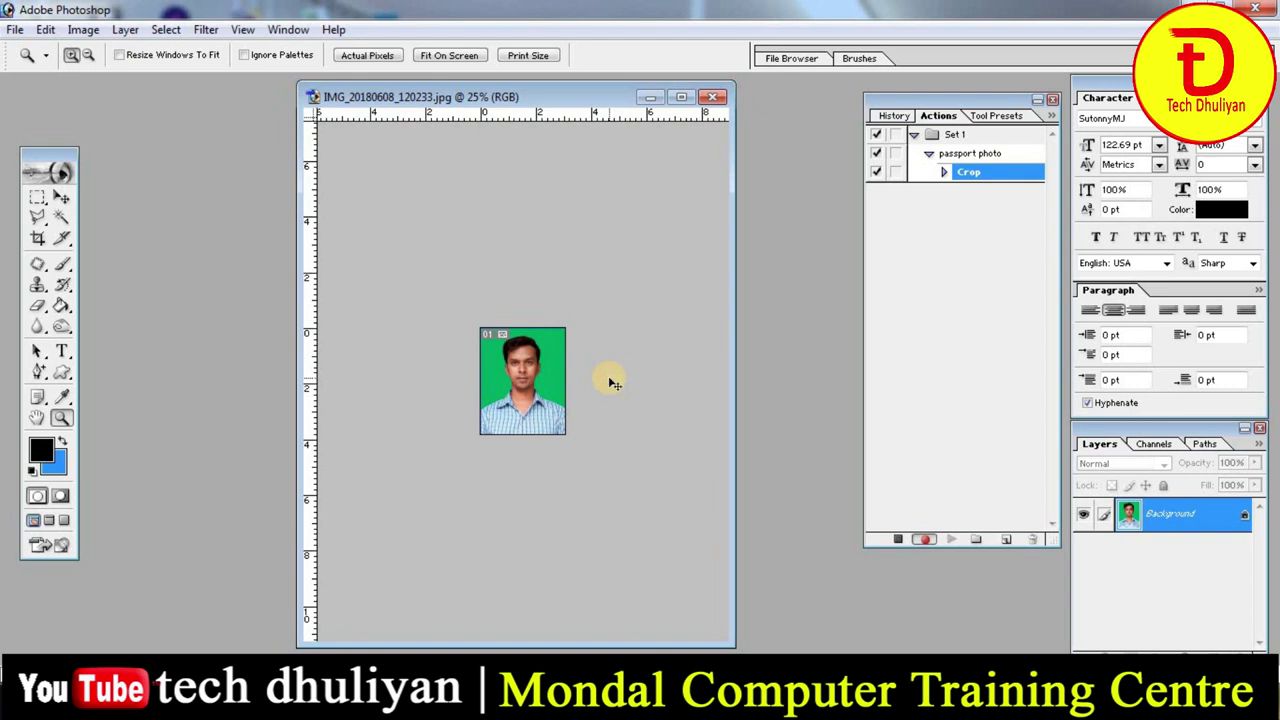
left_click(613, 383)
left_click(613, 383)
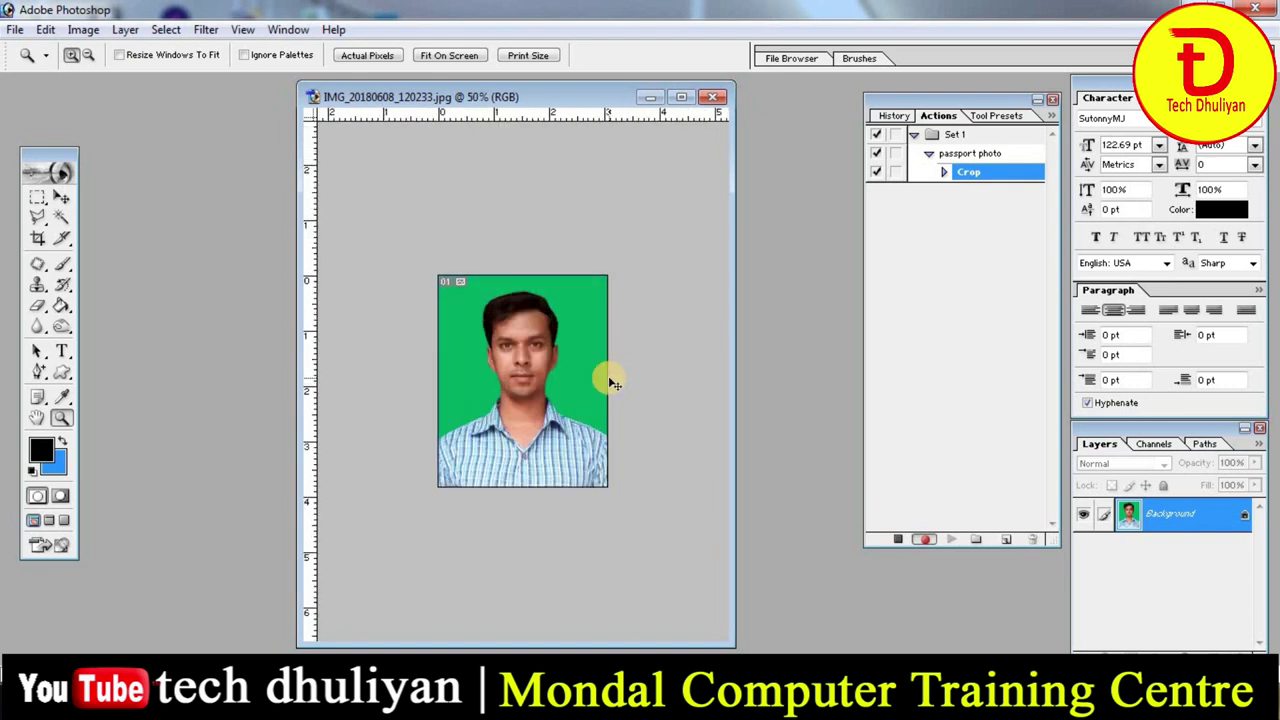
left_click(613, 383)
left_click(612, 381)
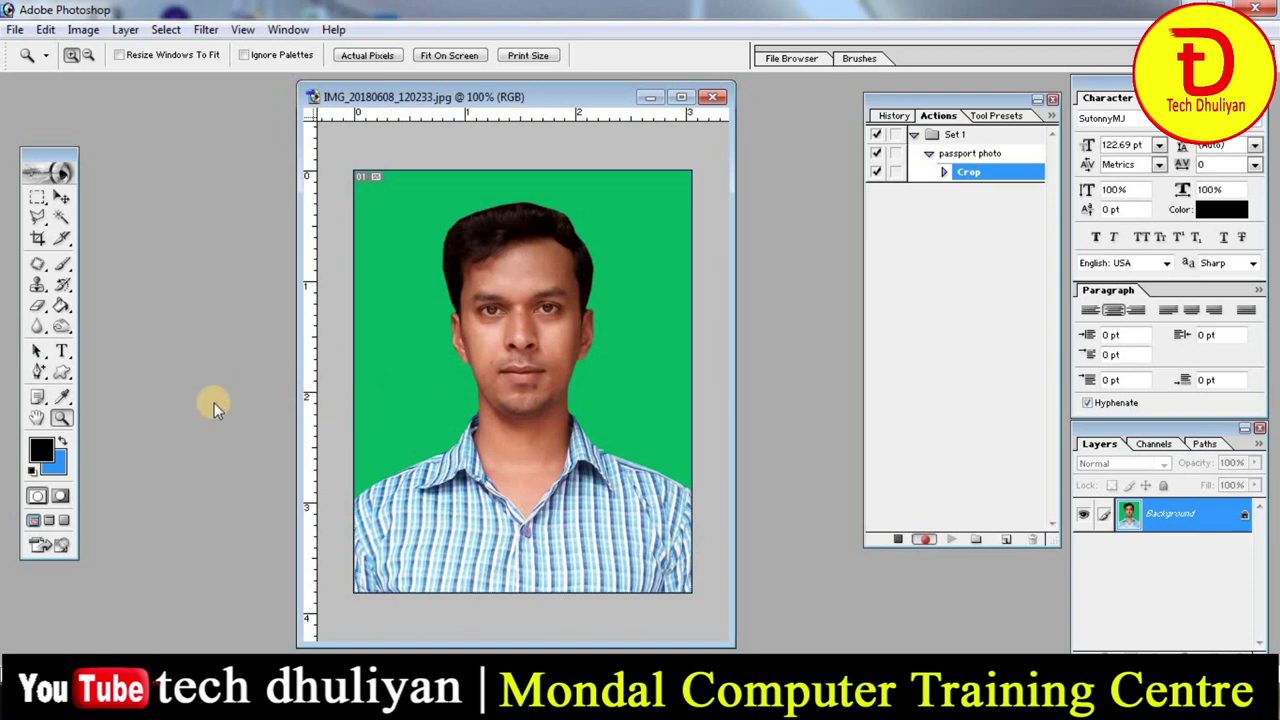
- Select the green backdrop with the Magic Wand and reset the default colours
left_click(61, 219)
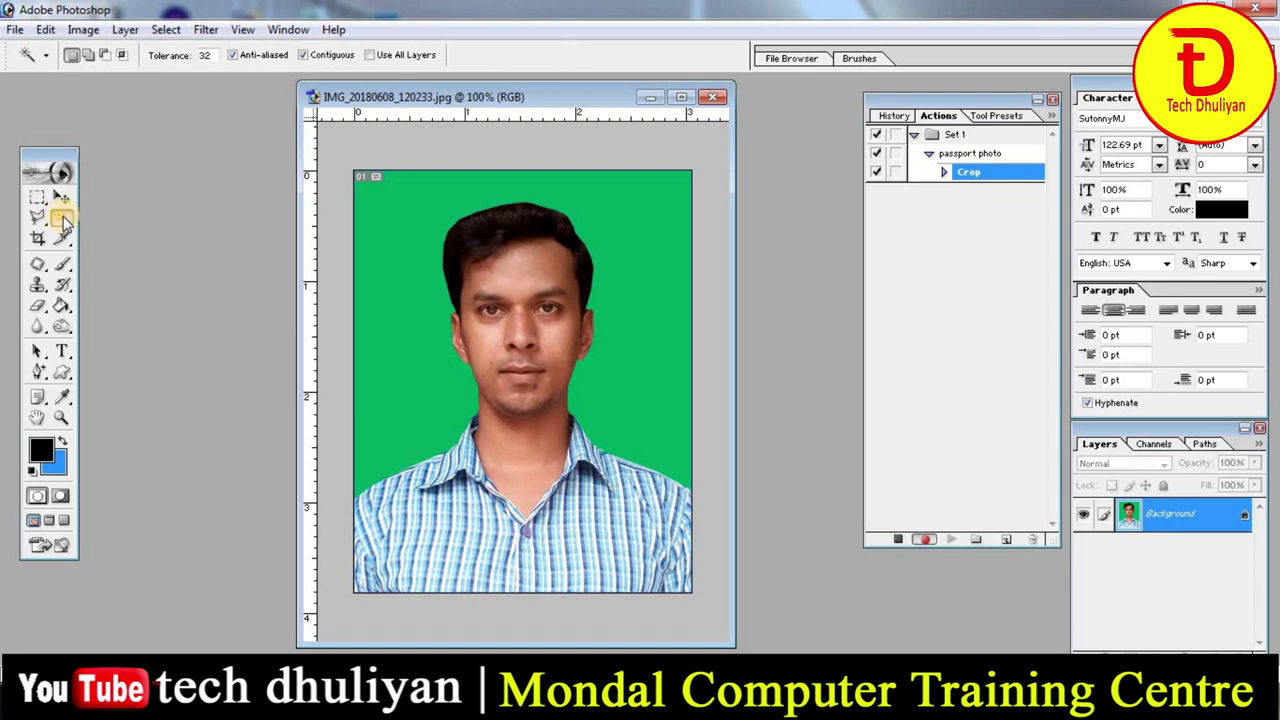
left_click(400, 280)
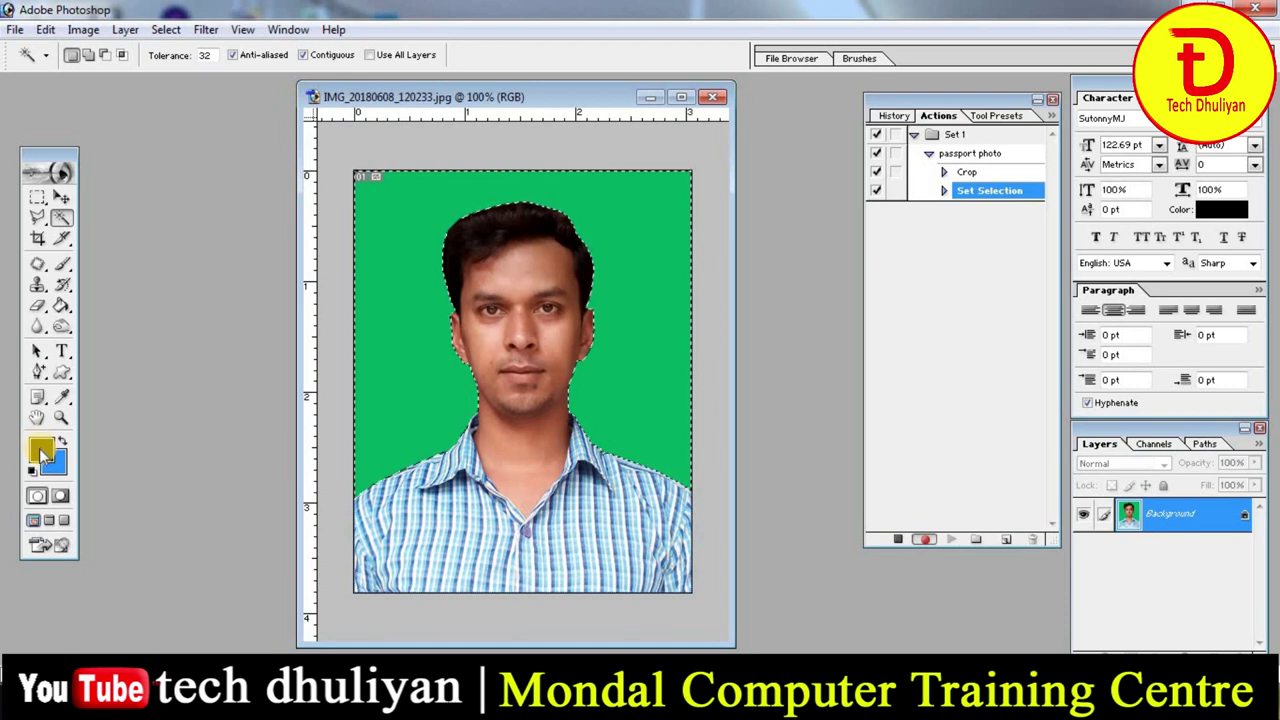
key("d")
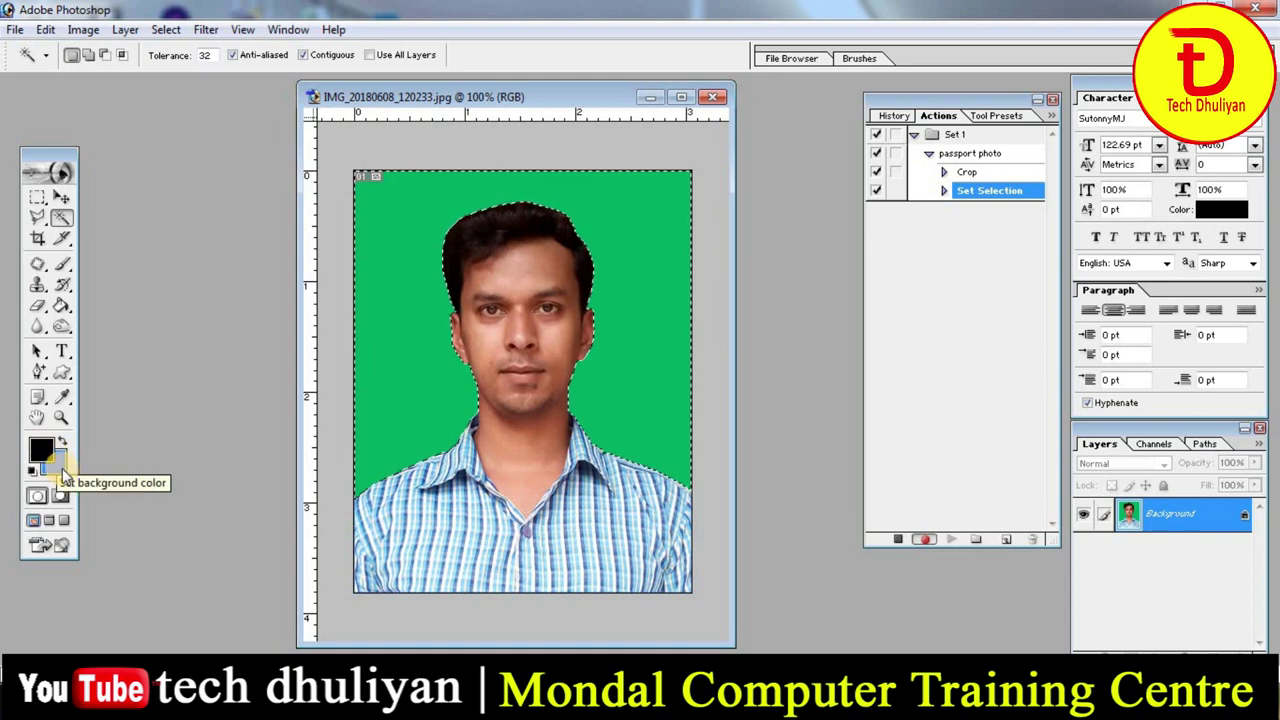
- Set the background colour to soft blue 3E80FA in the Color Picker
left_click(60, 468)
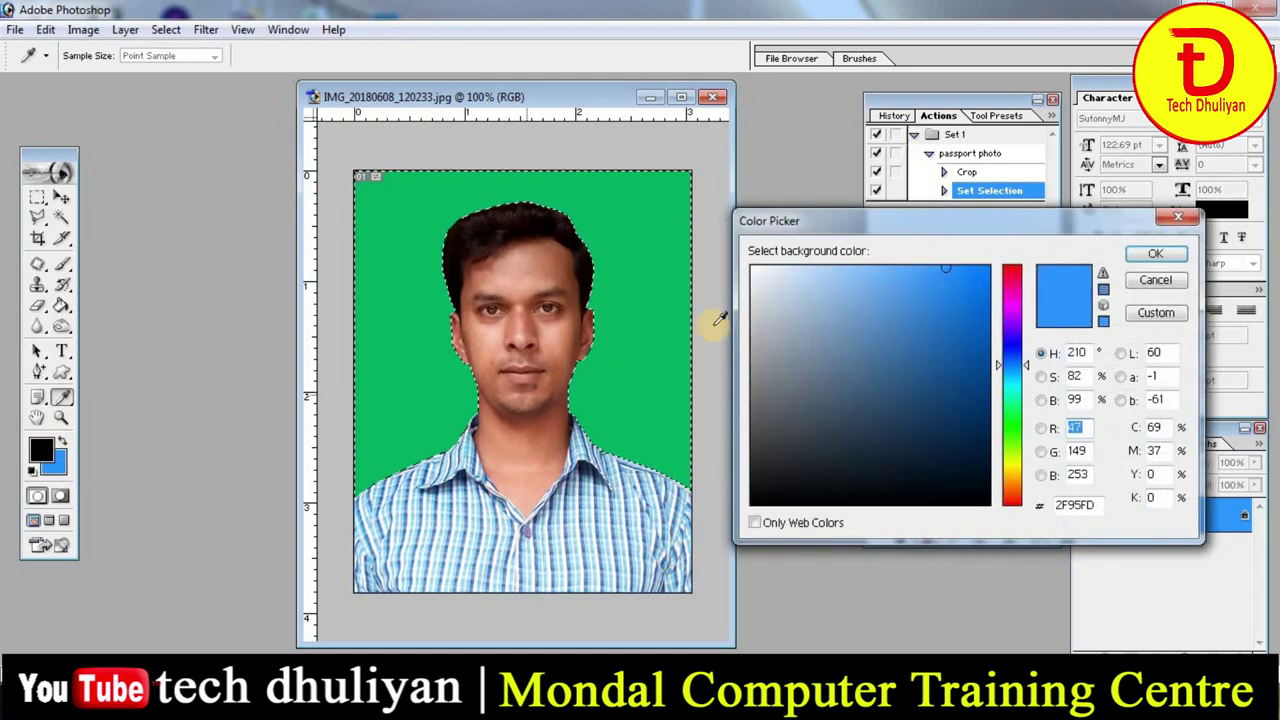
mouse_move(1008, 377)
left_mouse_down()
mouse_move(1010, 388)
mouse_move(1013, 357)
left_mouse_up()
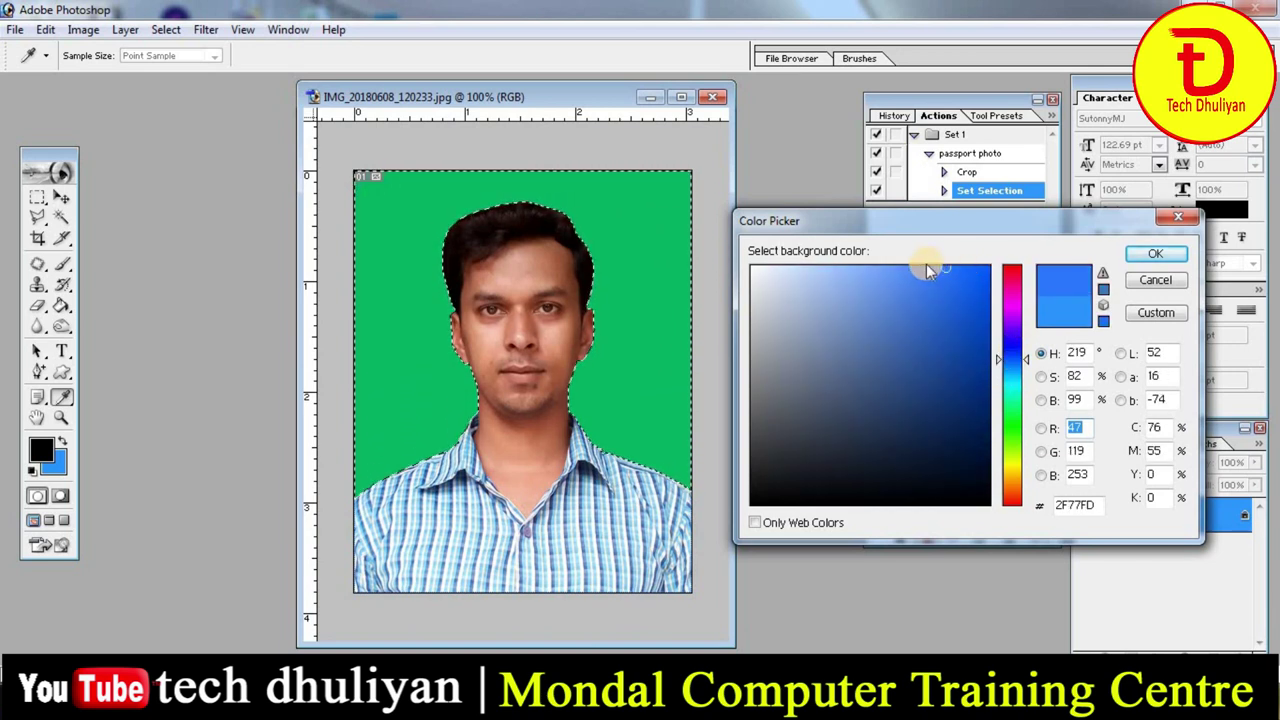
left_click_drag(926, 268, 930, 270)
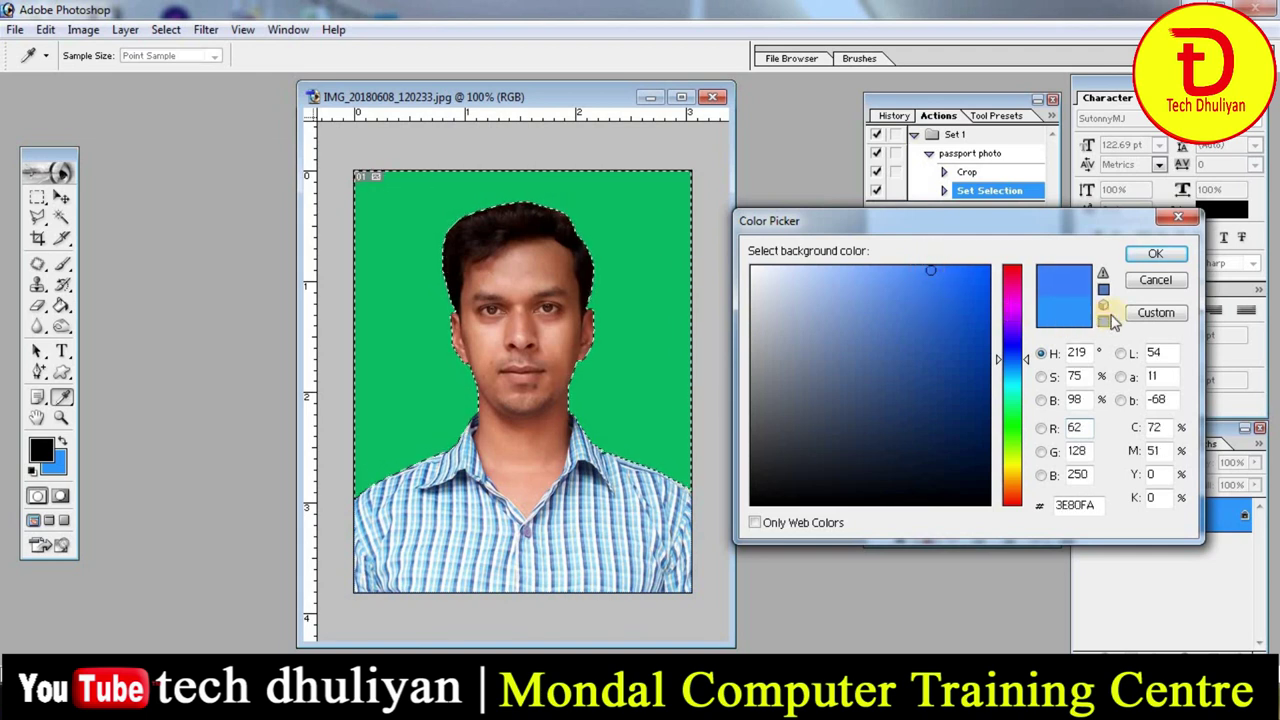
left_click(1155, 253)
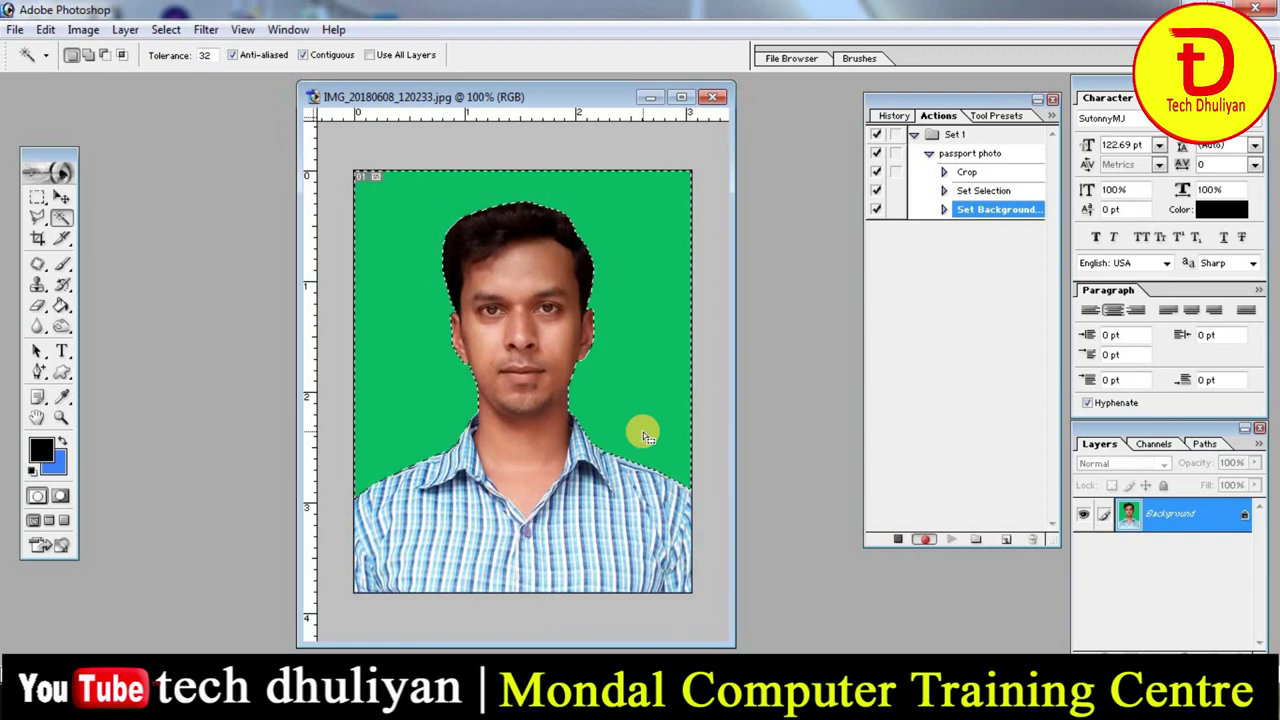
- Fill the selected backdrop with blue, then invert the selection onto the person
key("Delete")
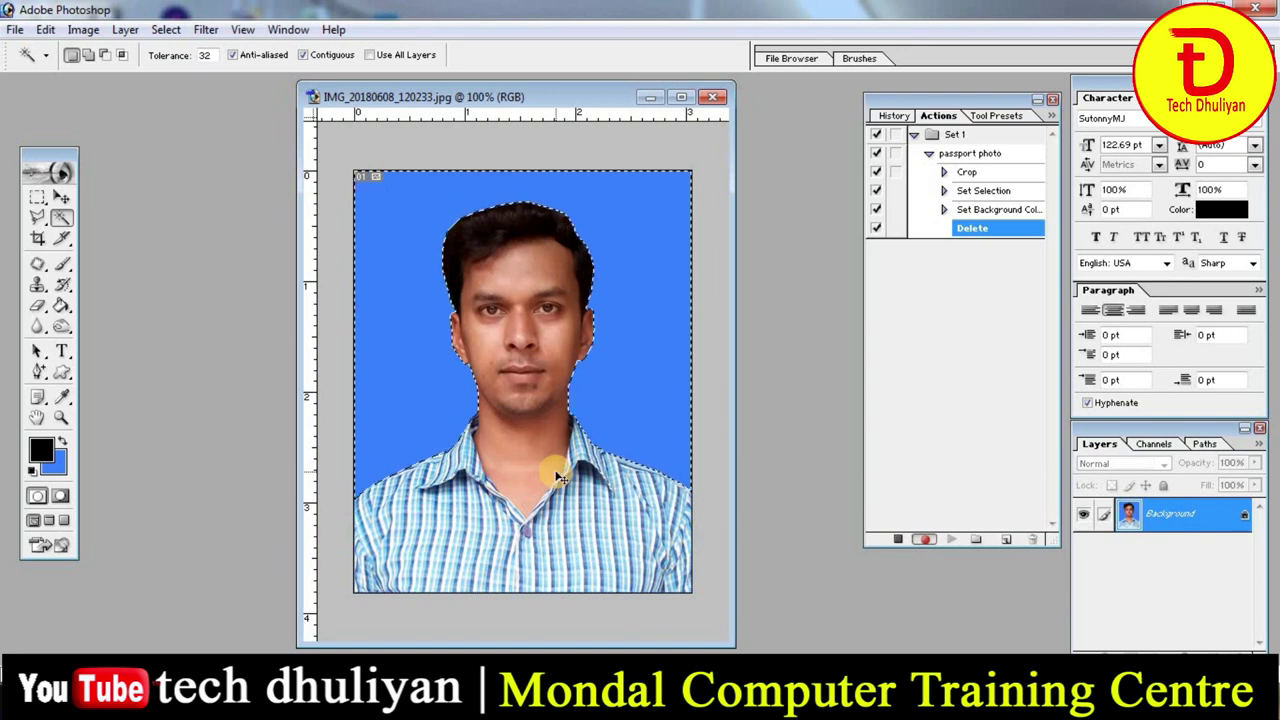
key("ctrl+shift+i")
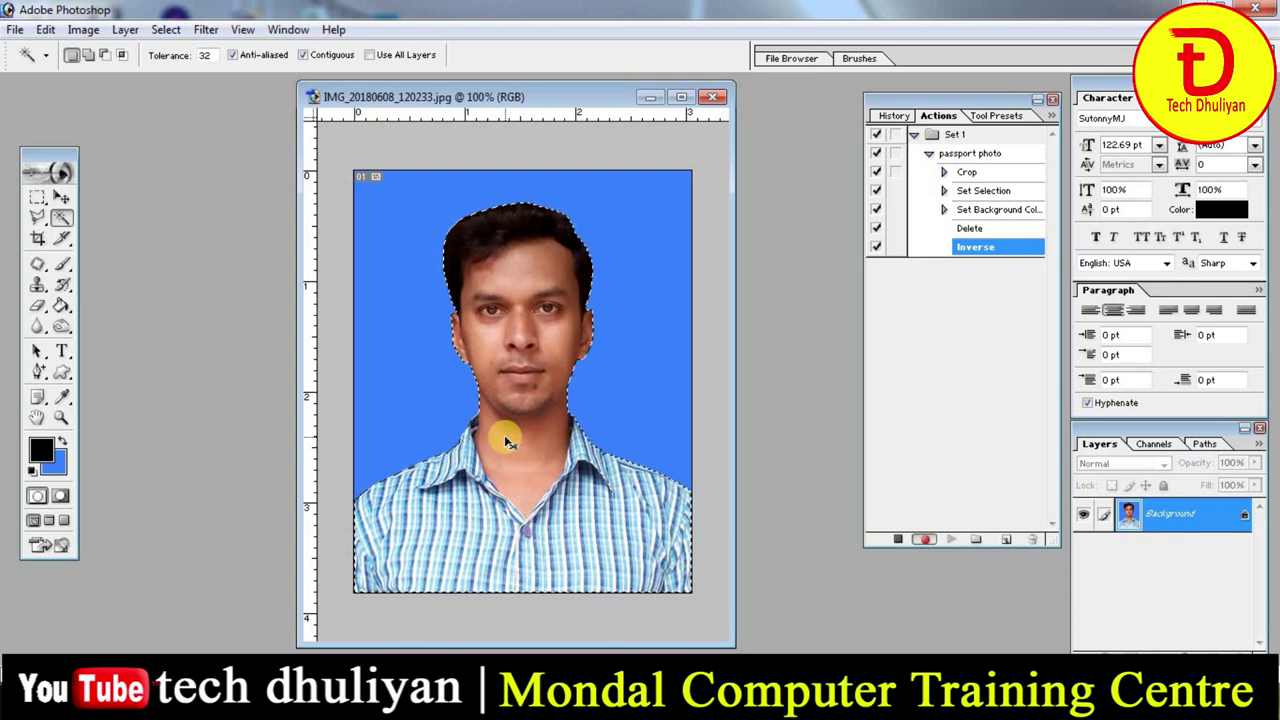
- Brighten the person with a Curves adjustment, bowing the curve's midpoint upward
key("ctrl+m")
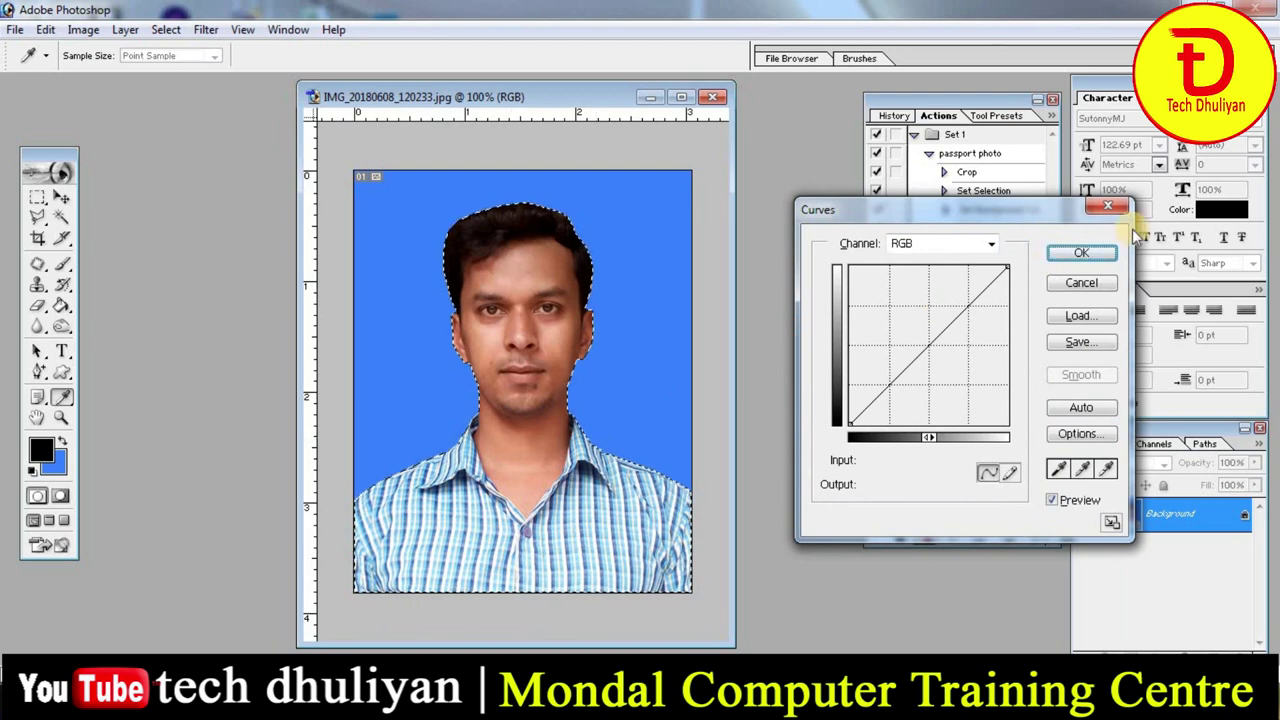
left_click(1108, 206)
left_click(84, 30)
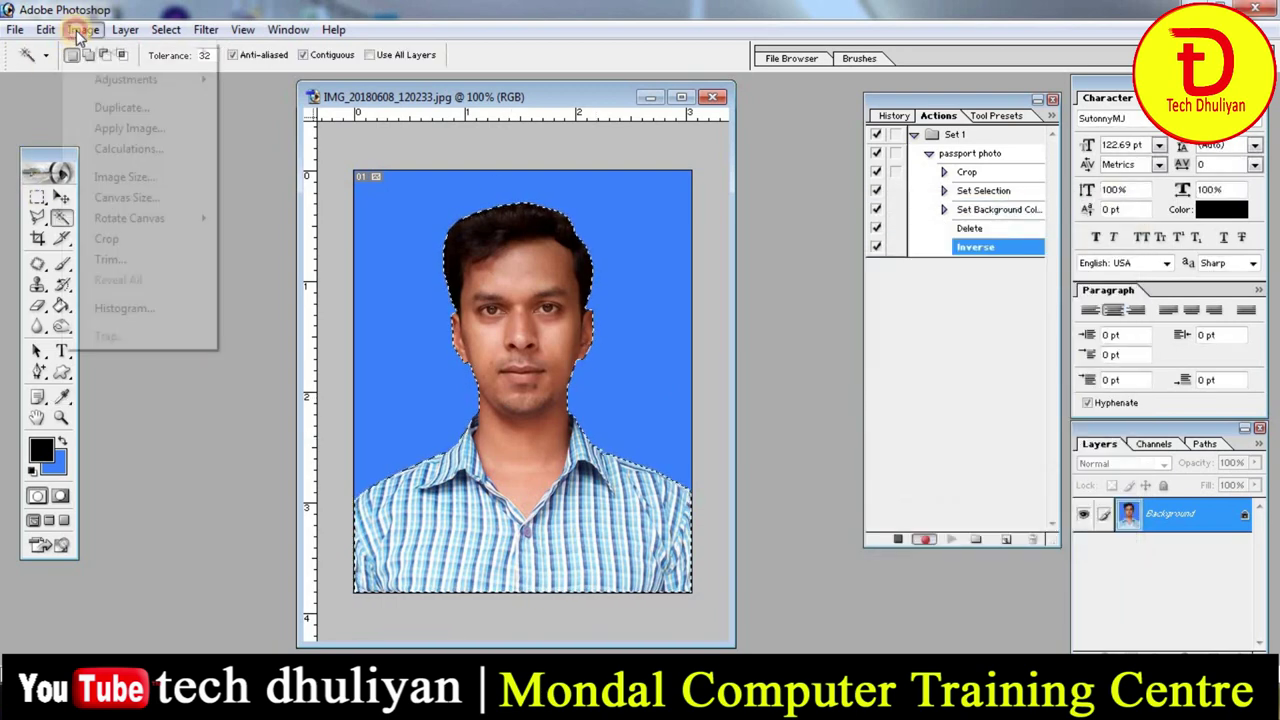
mouse_move(126, 79)
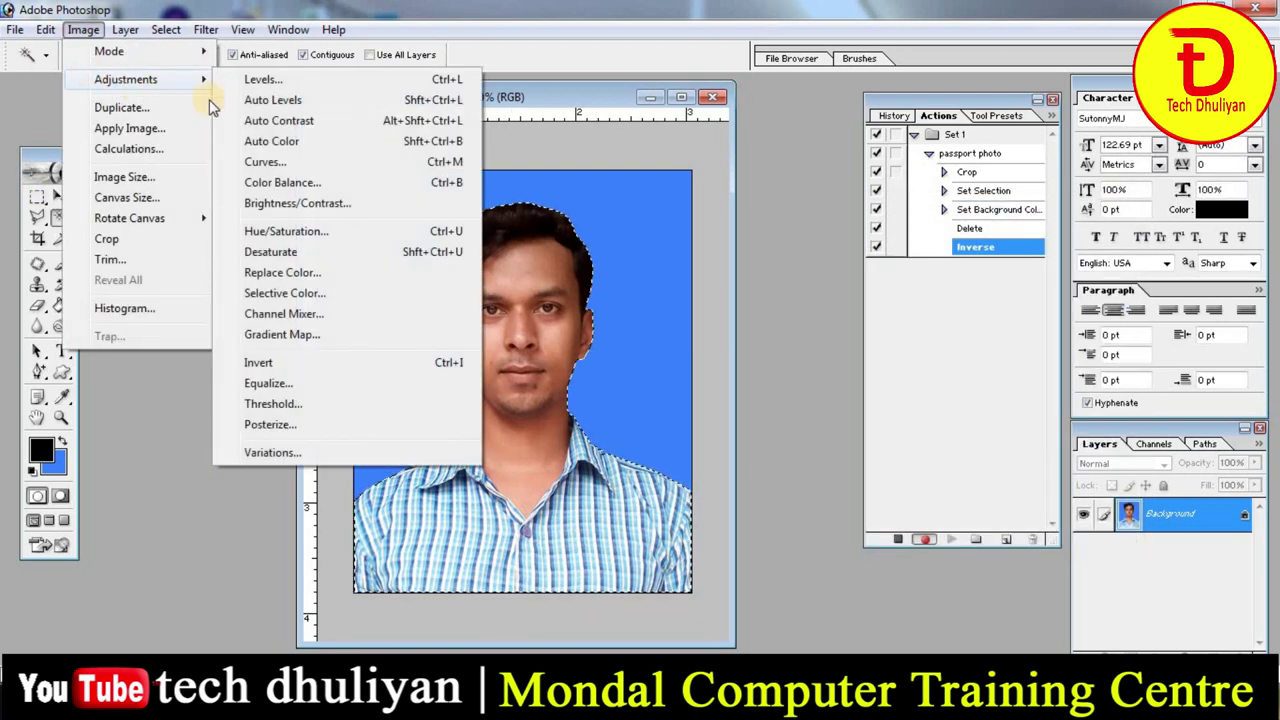
left_click(294, 166)
mouse_move(819, 214)
left_mouse_down()
mouse_move(815, 250)
mouse_move(799, 248)
left_mouse_up()
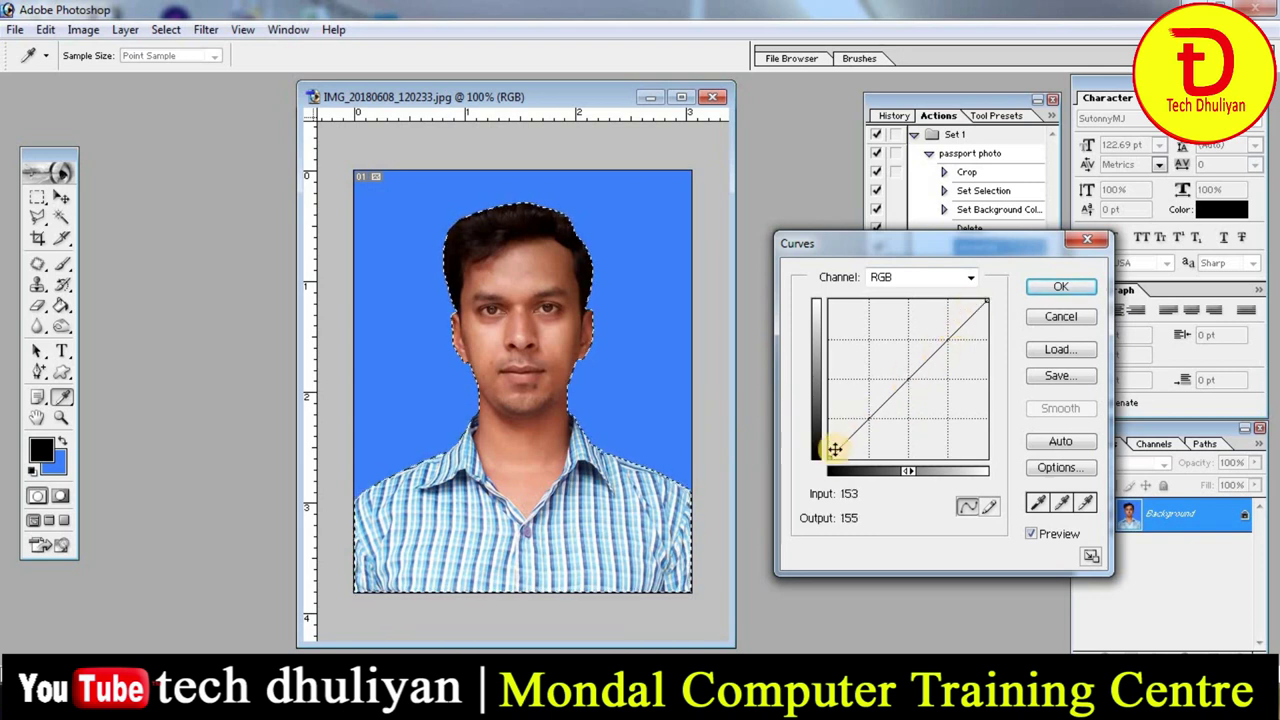
left_click(907, 376)
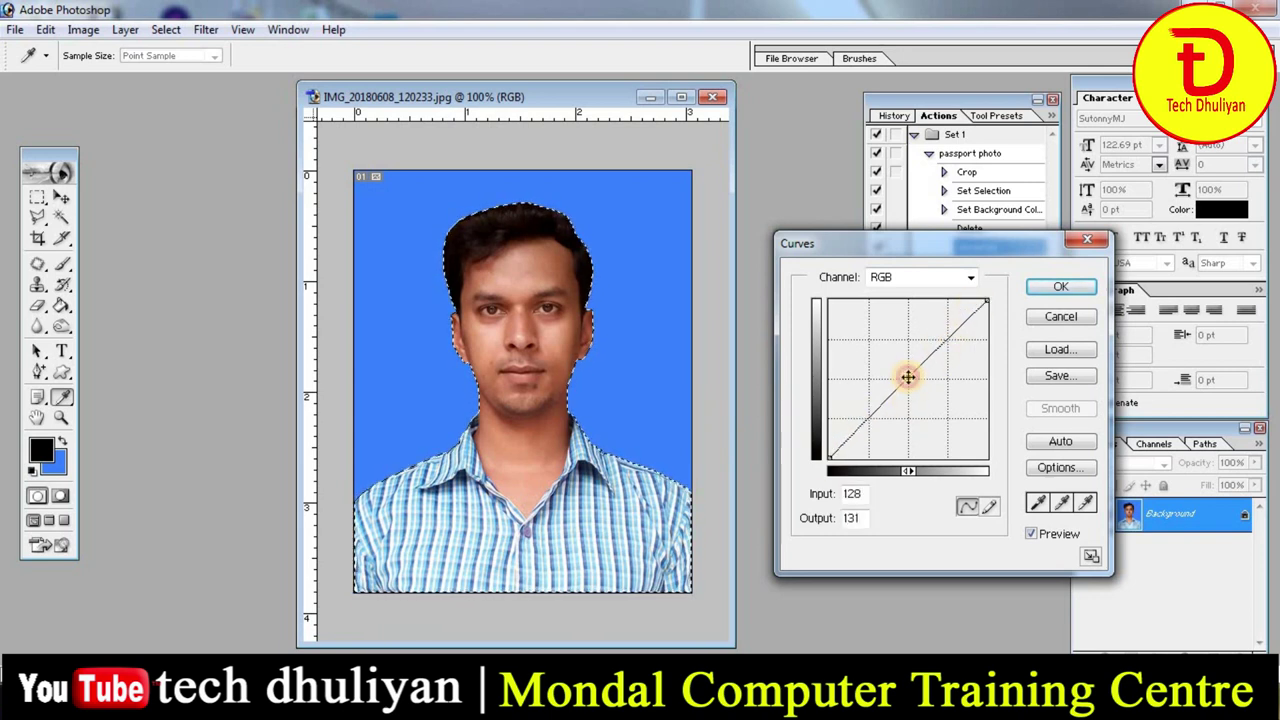
mouse_move(907, 376)
left_mouse_down()
mouse_move(881, 358)
mouse_move(898, 373)
left_mouse_up()
left_click(1056, 290)
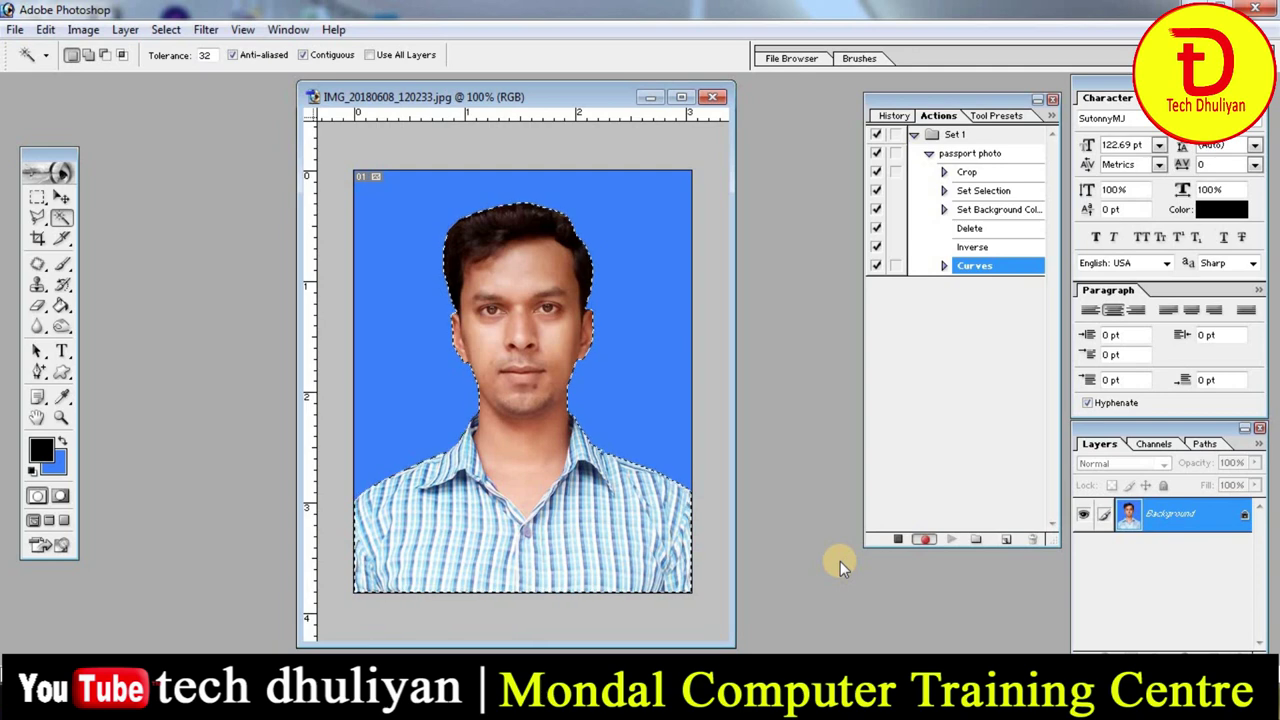
- Apply Levels with input values 0, 1.05 and 247 to brighten the person
key("ctrl+l")
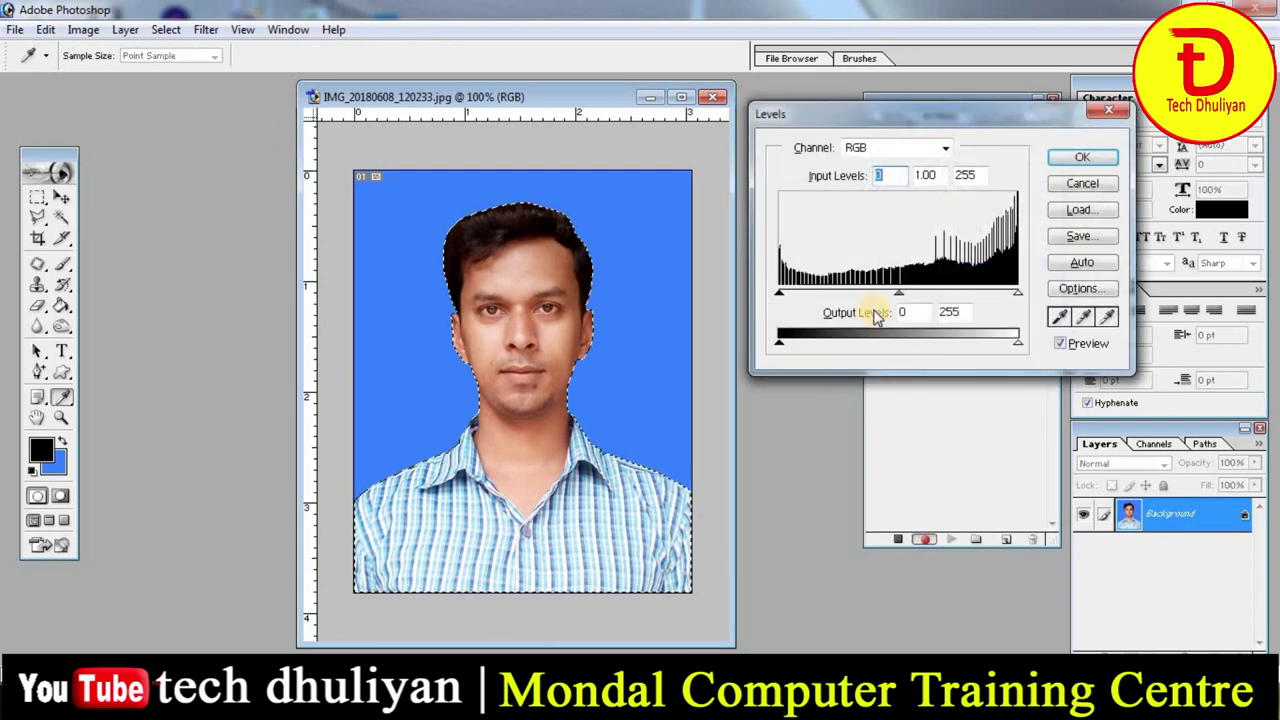
mouse_move(1020, 115)
left_mouse_down()
mouse_move(978, 205)
mouse_move(982, 271)
left_mouse_up()
key("Escape")
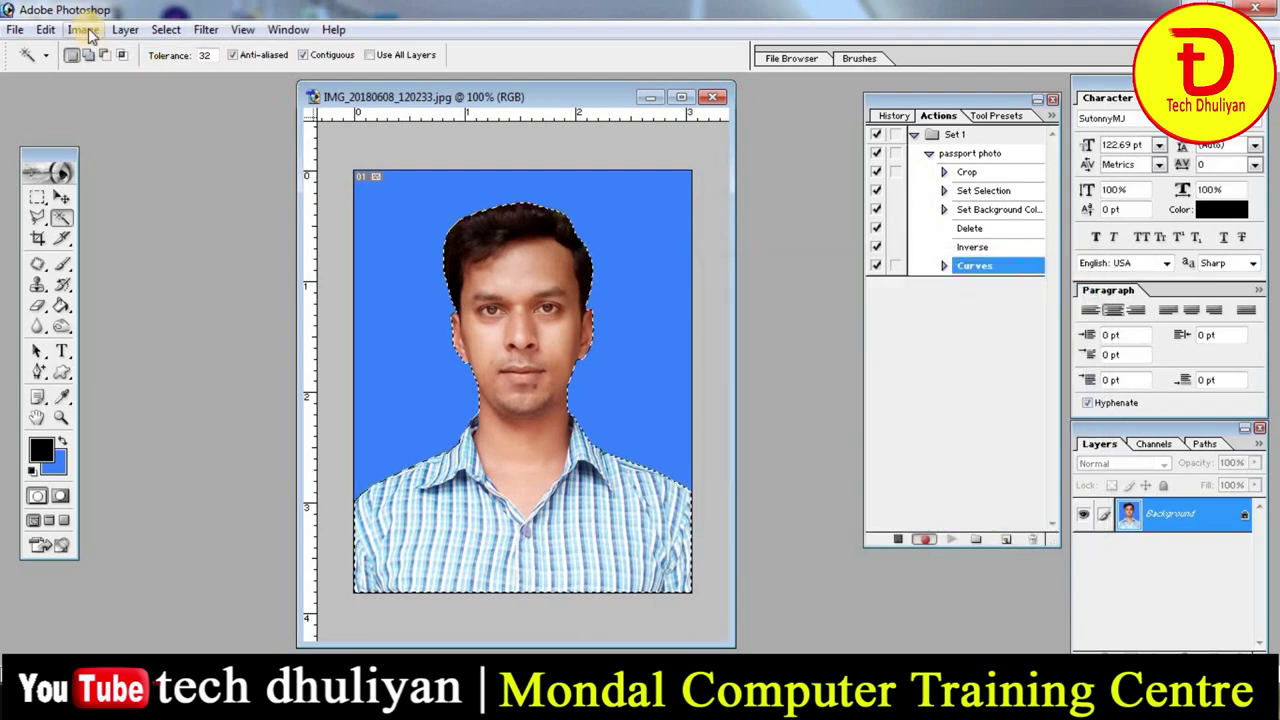
left_click(83, 29)
mouse_move(126, 79)
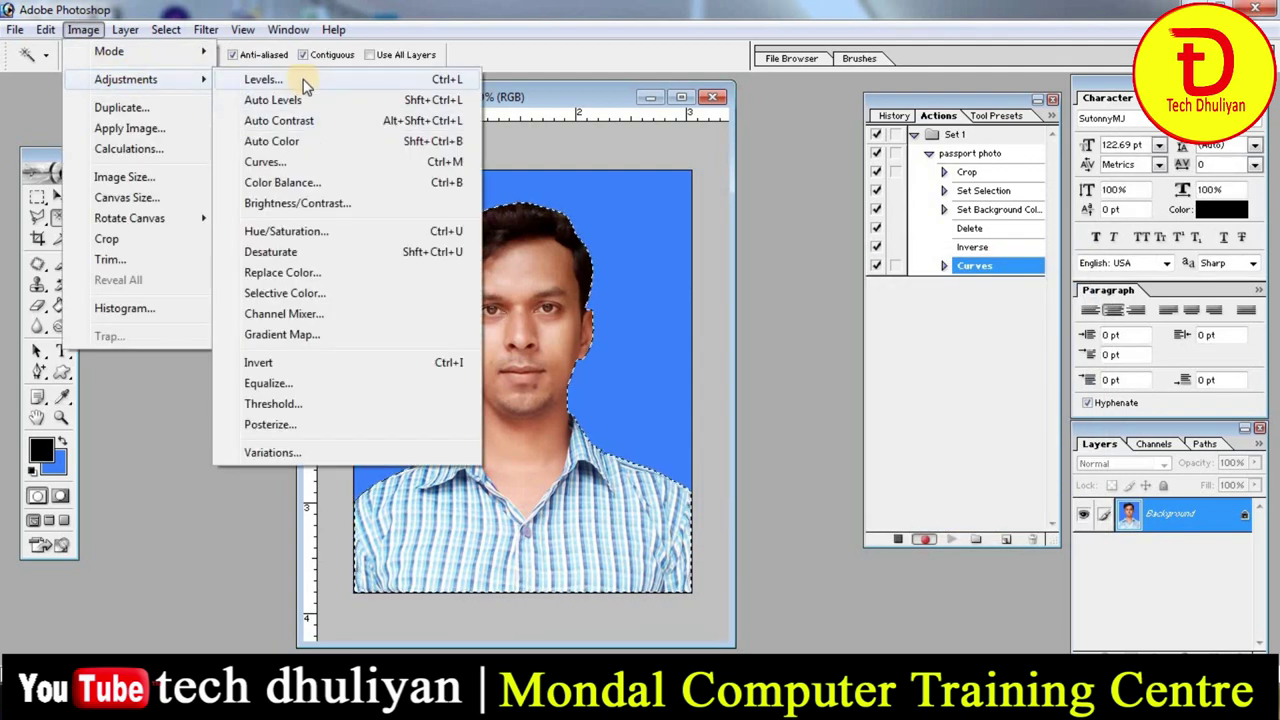
left_click(298, 79)
left_click_drag(900, 267, 945, 192)
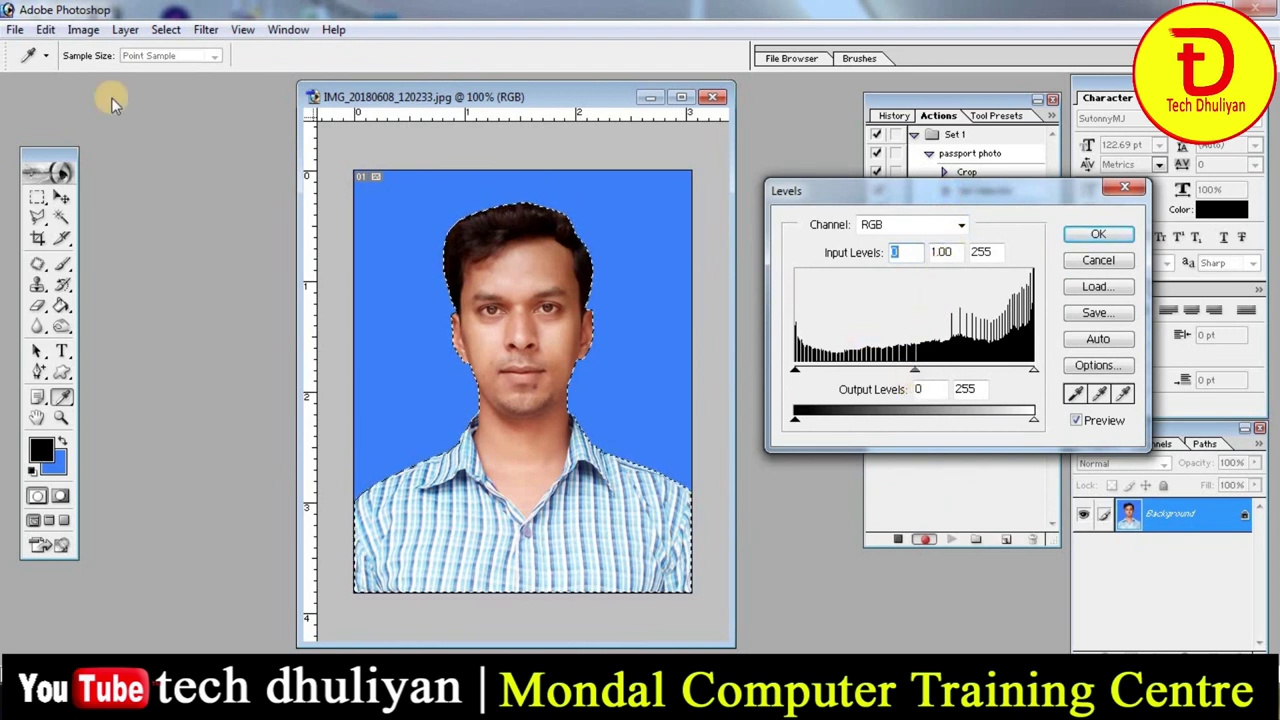
left_click(911, 371)
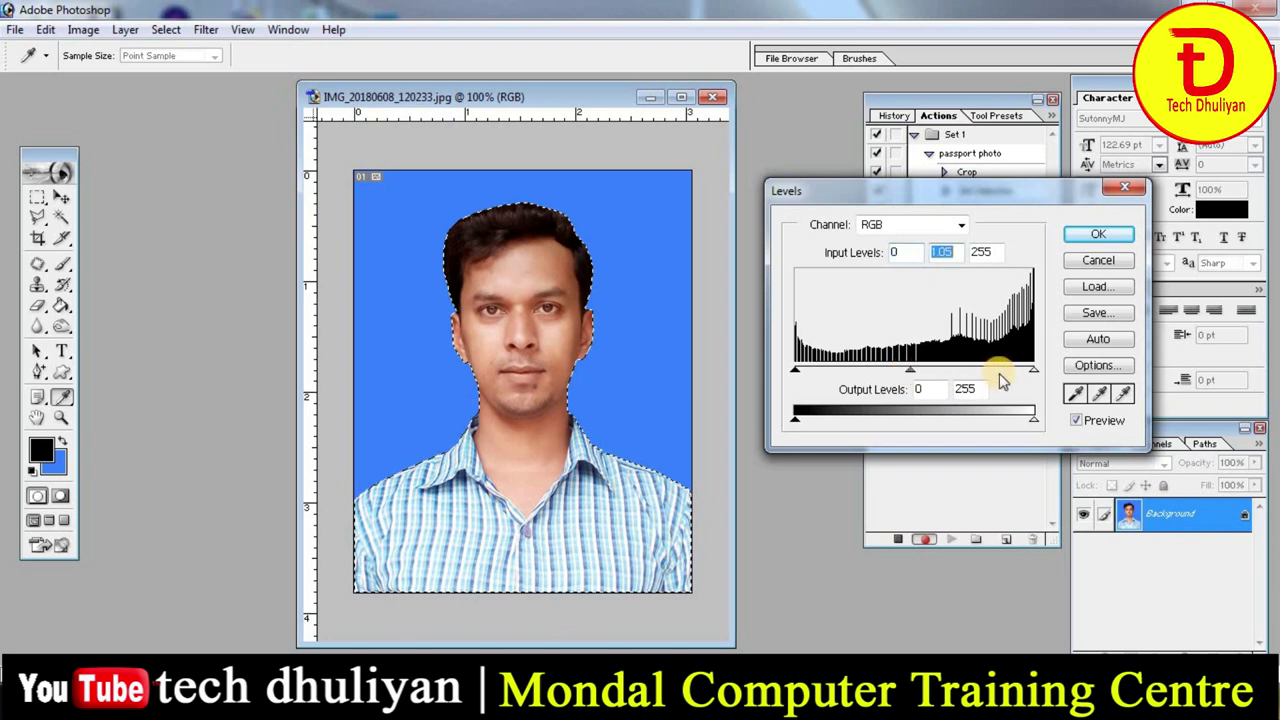
left_click_drag(1032, 370, 1026, 370)
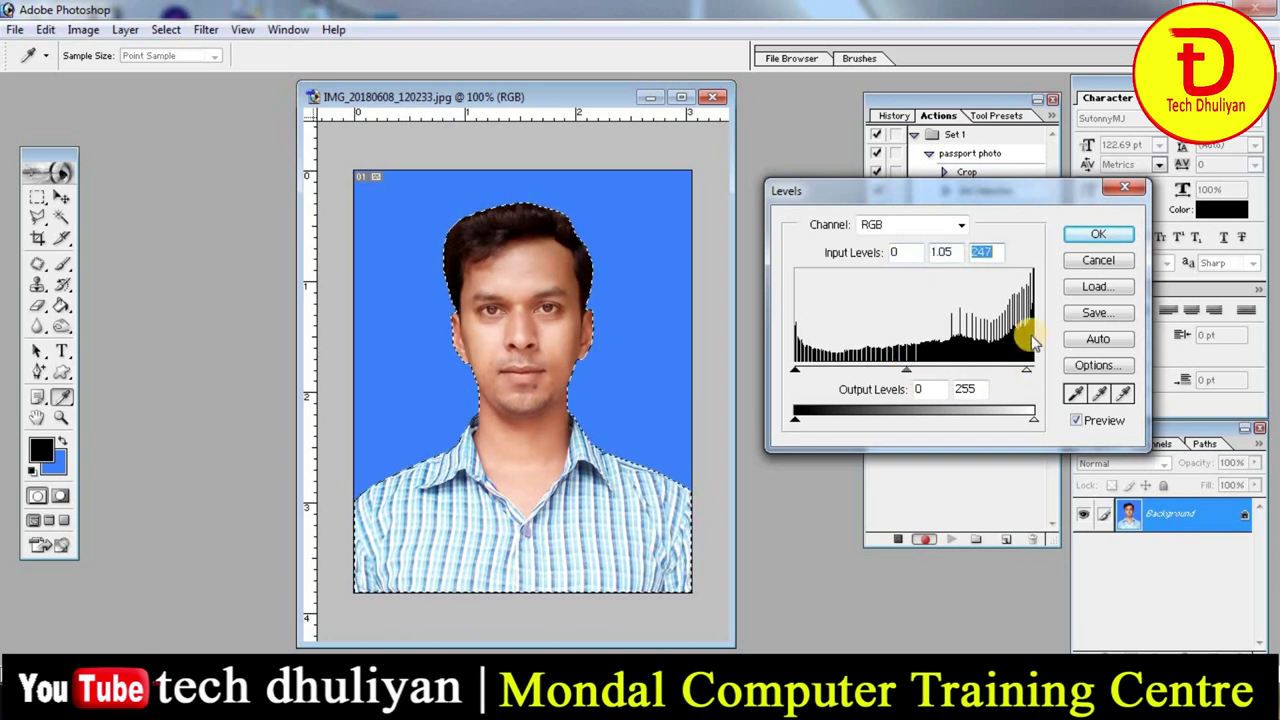
left_click(1093, 240)
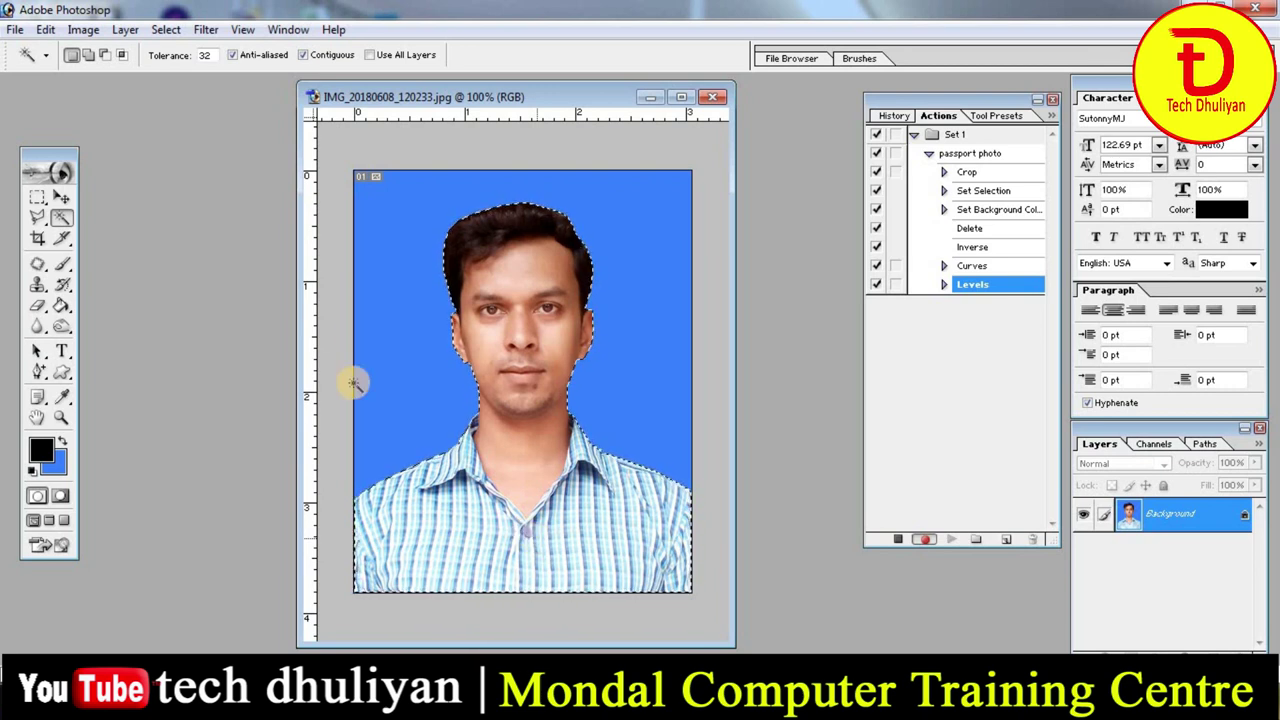
left_click(89, 32)
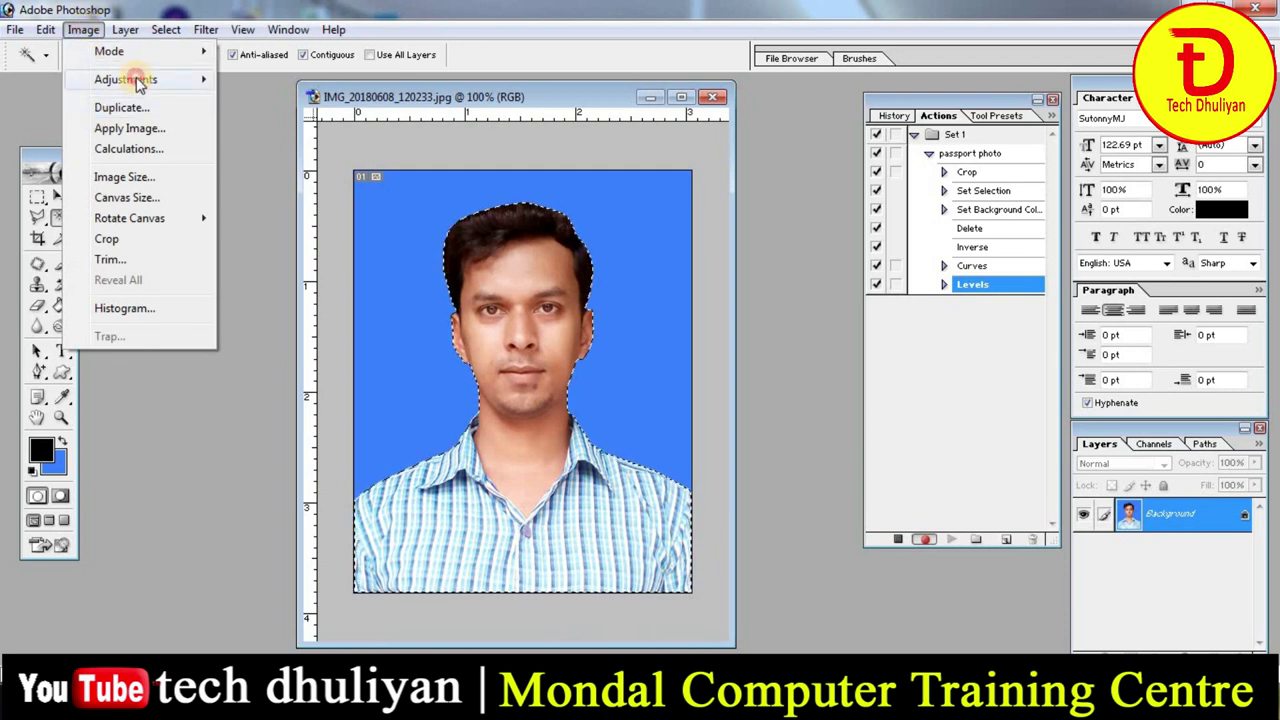
mouse_move(126, 79)
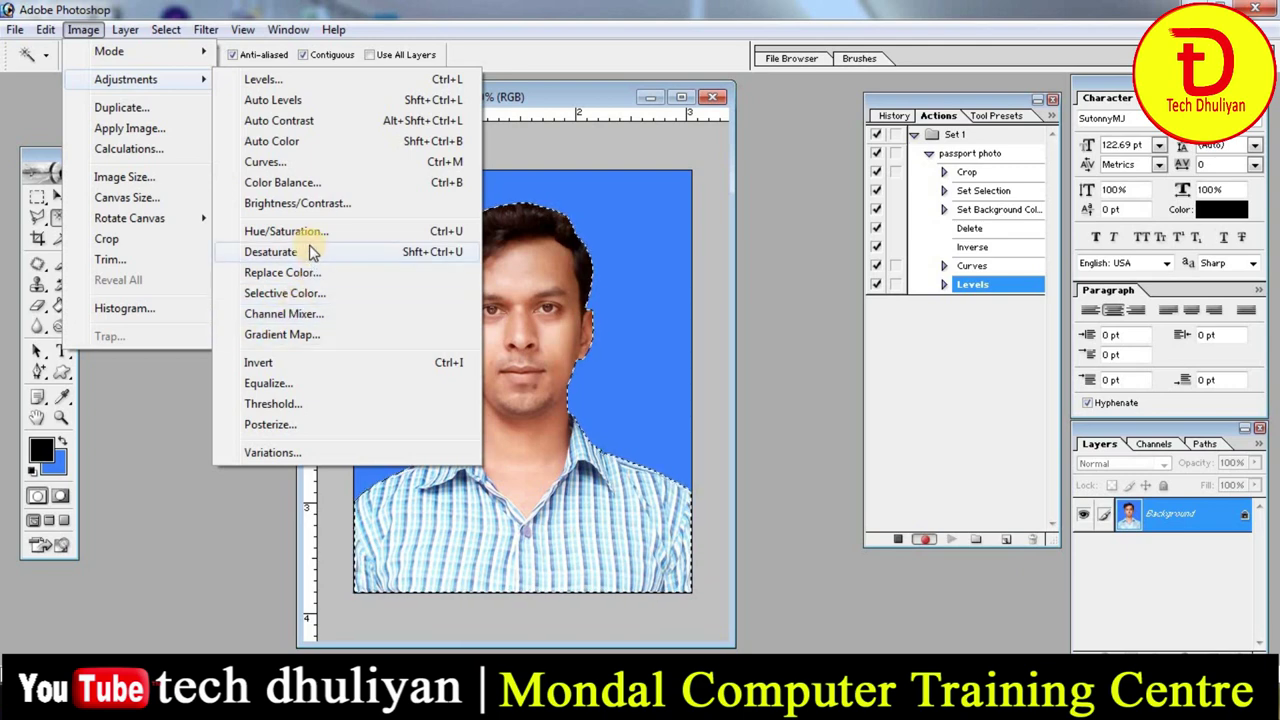
left_click(298, 297)
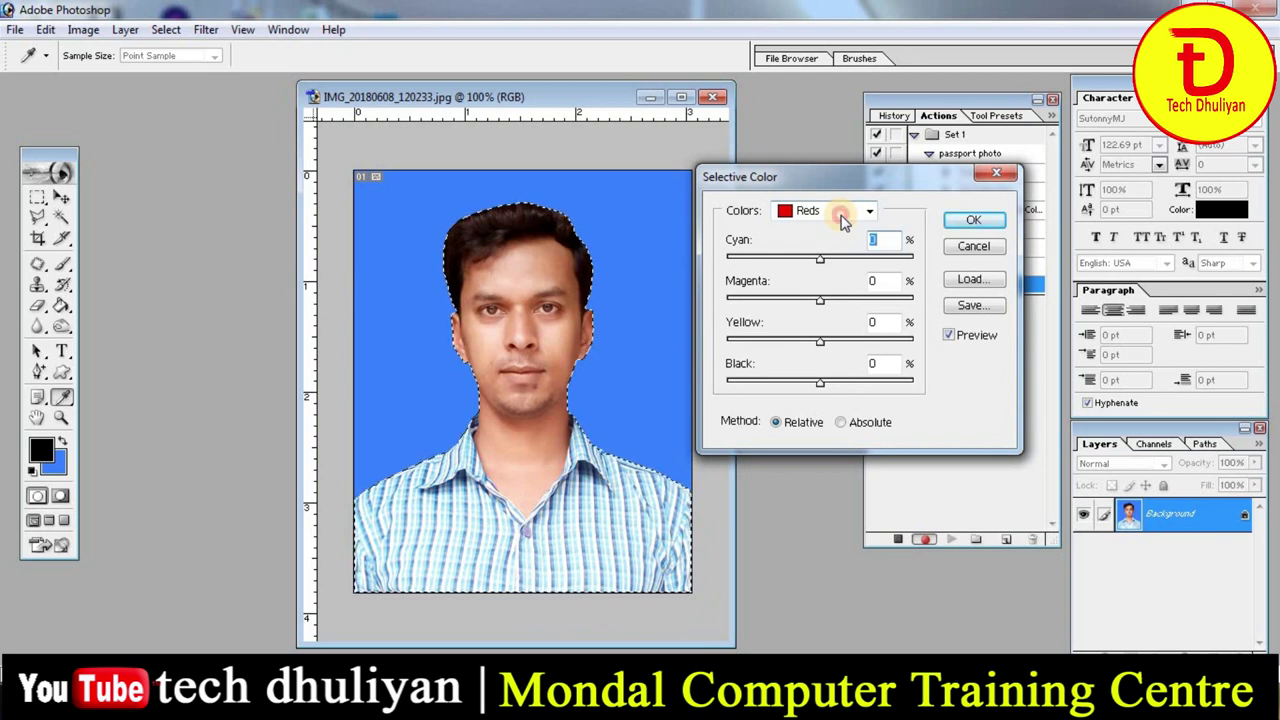
left_click(842, 211)
left_click(815, 241)
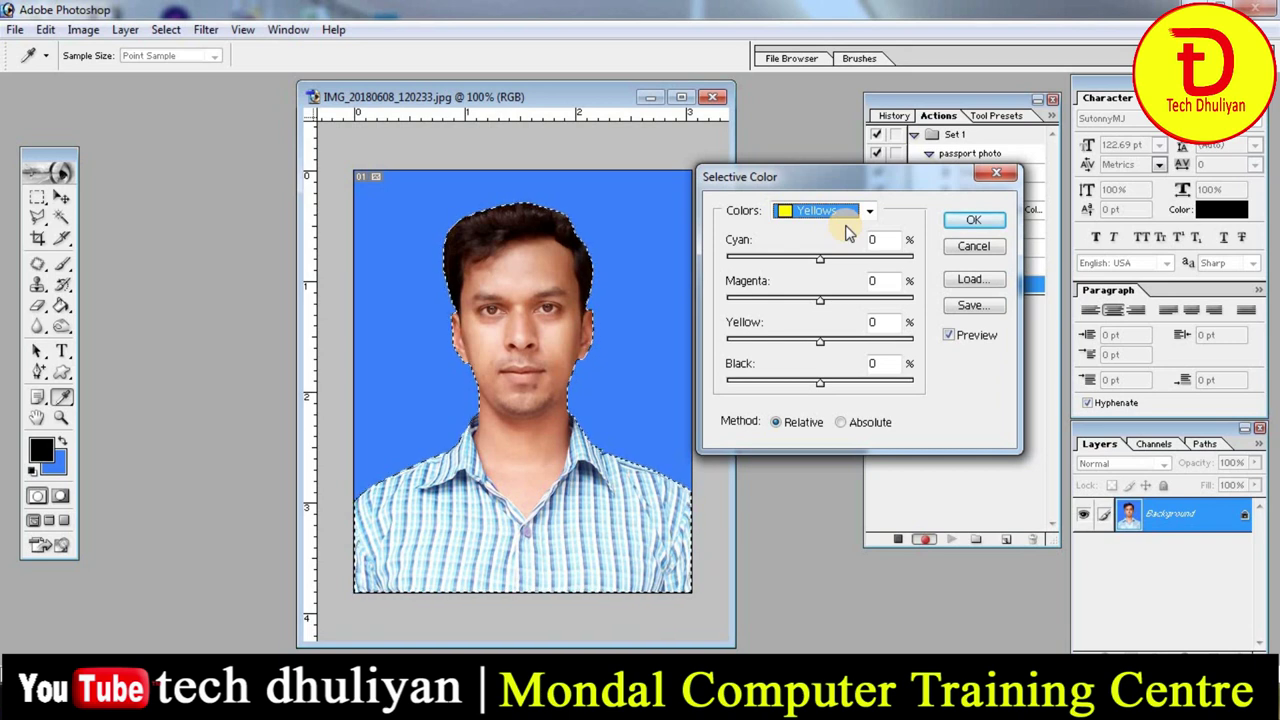
left_click(970, 224)
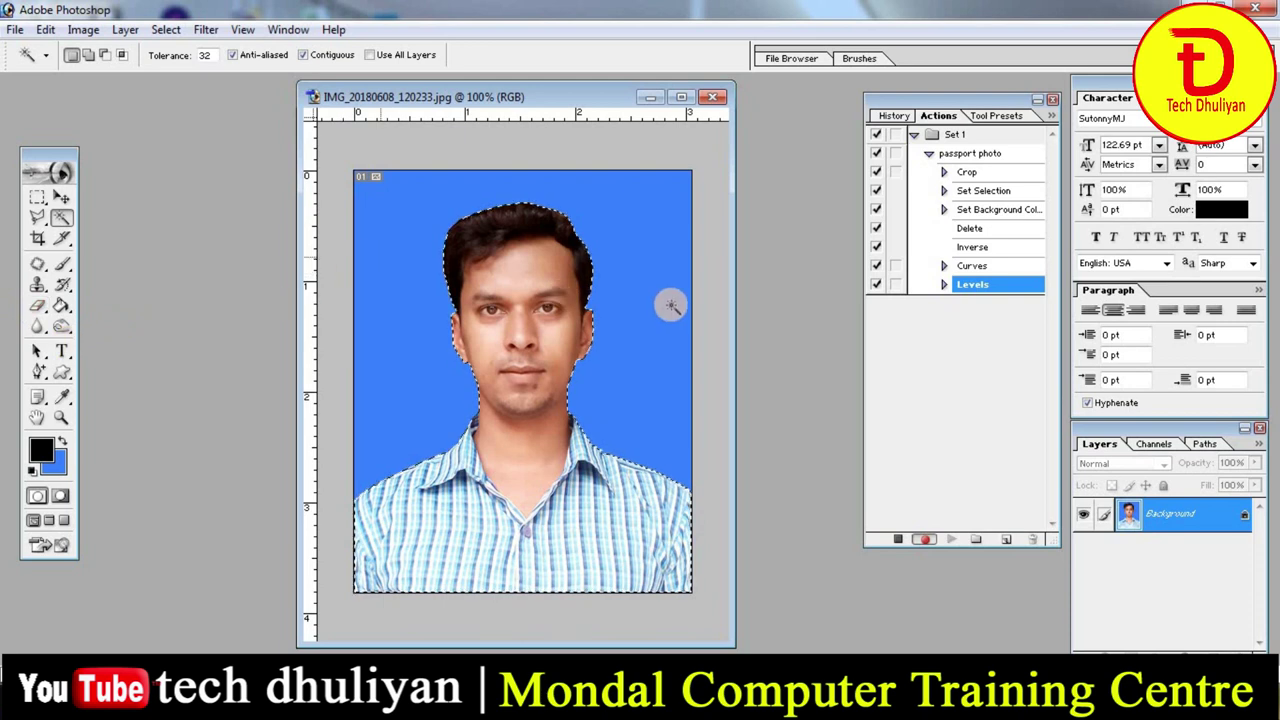
- Blur the forehead, cheeks, neck and left hair edge, then deselect
left_click(36, 329)
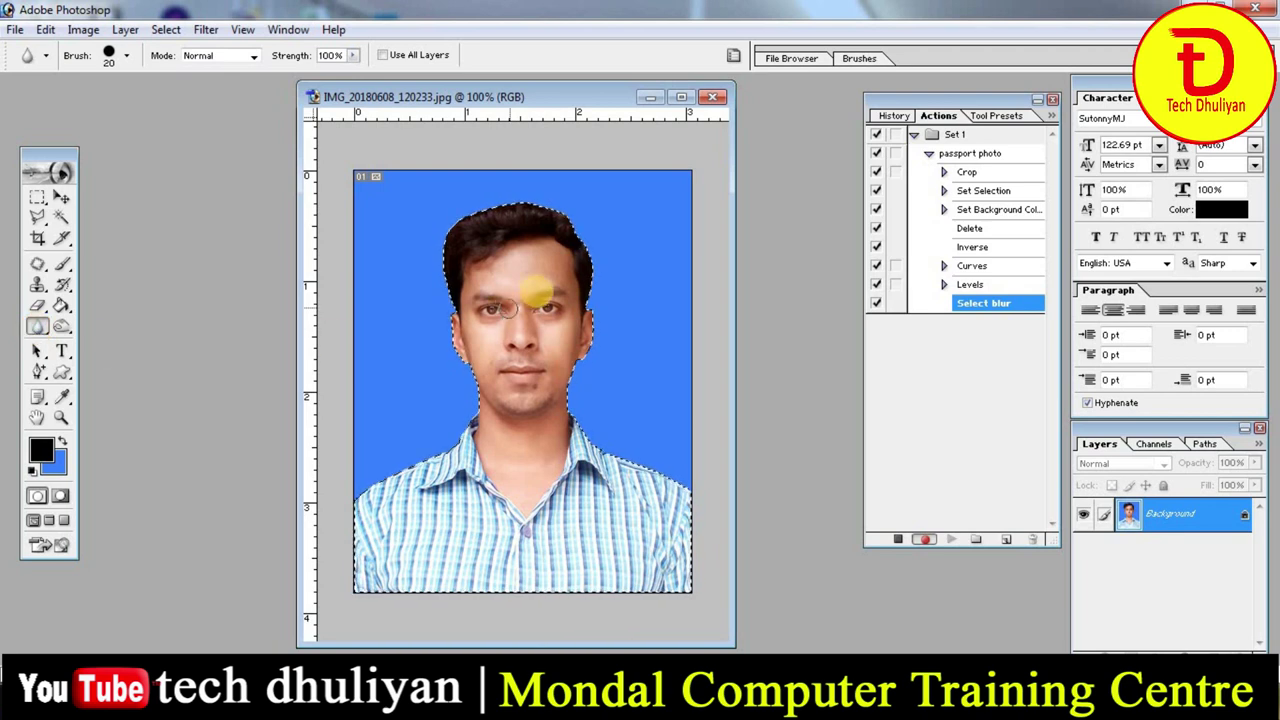
left_click(532, 270)
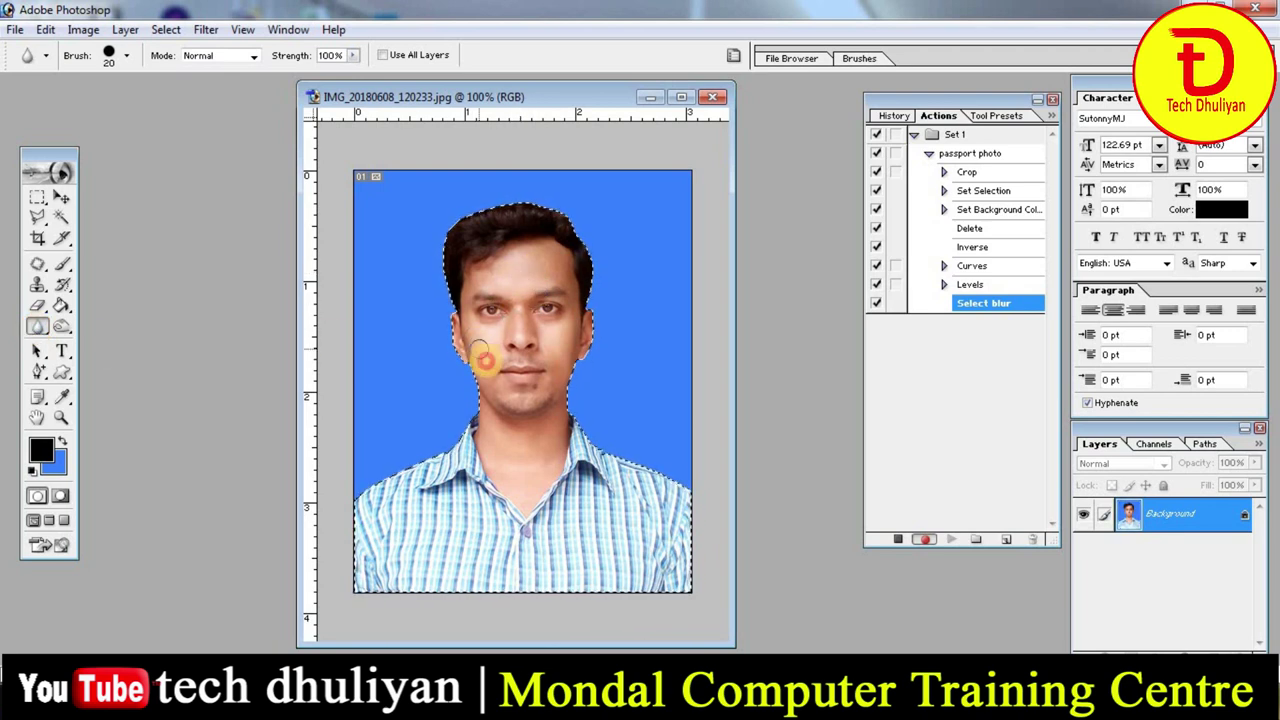
left_click_drag(532, 270, 486, 366)
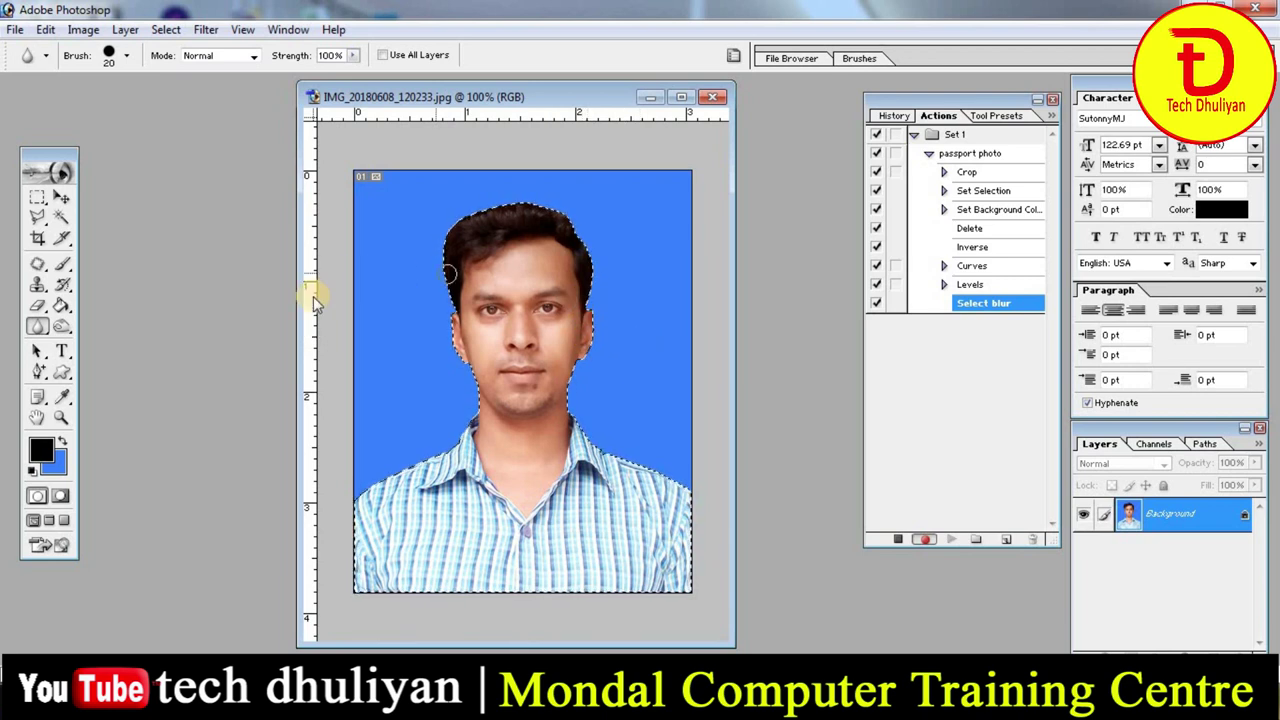
left_click_drag(570, 268, 551, 455)
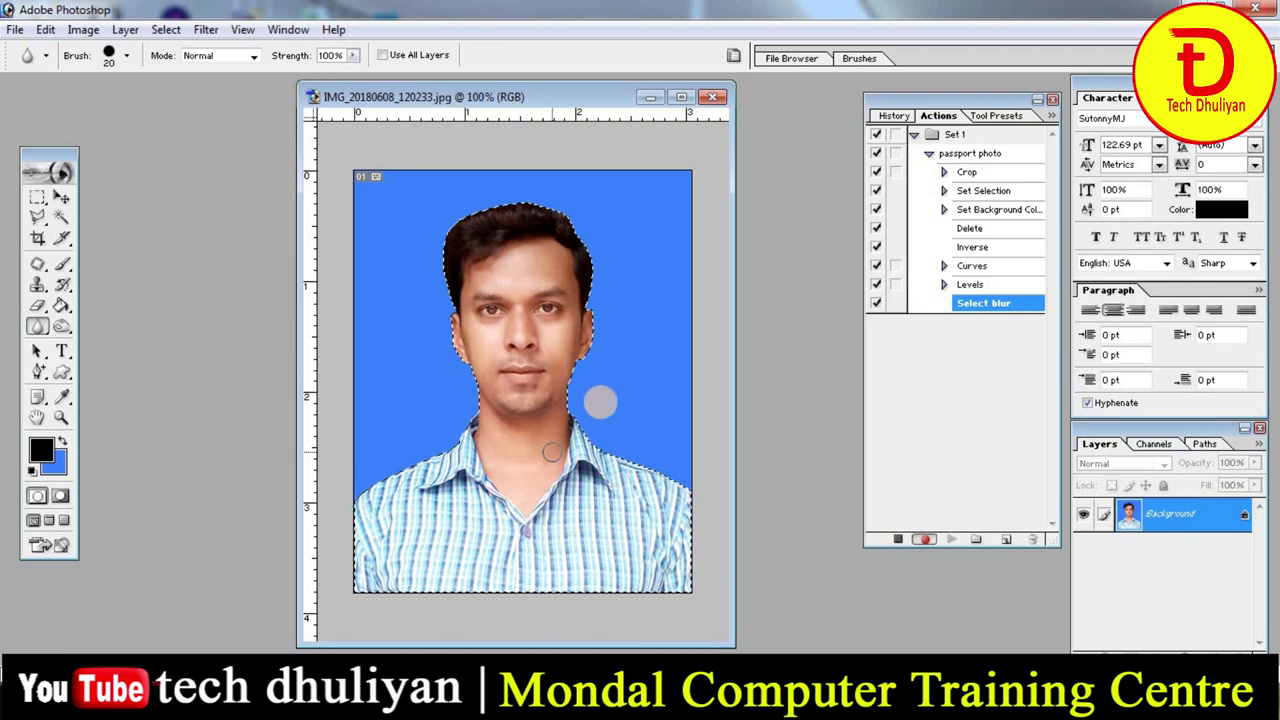
left_click_drag(482, 247, 455, 285)
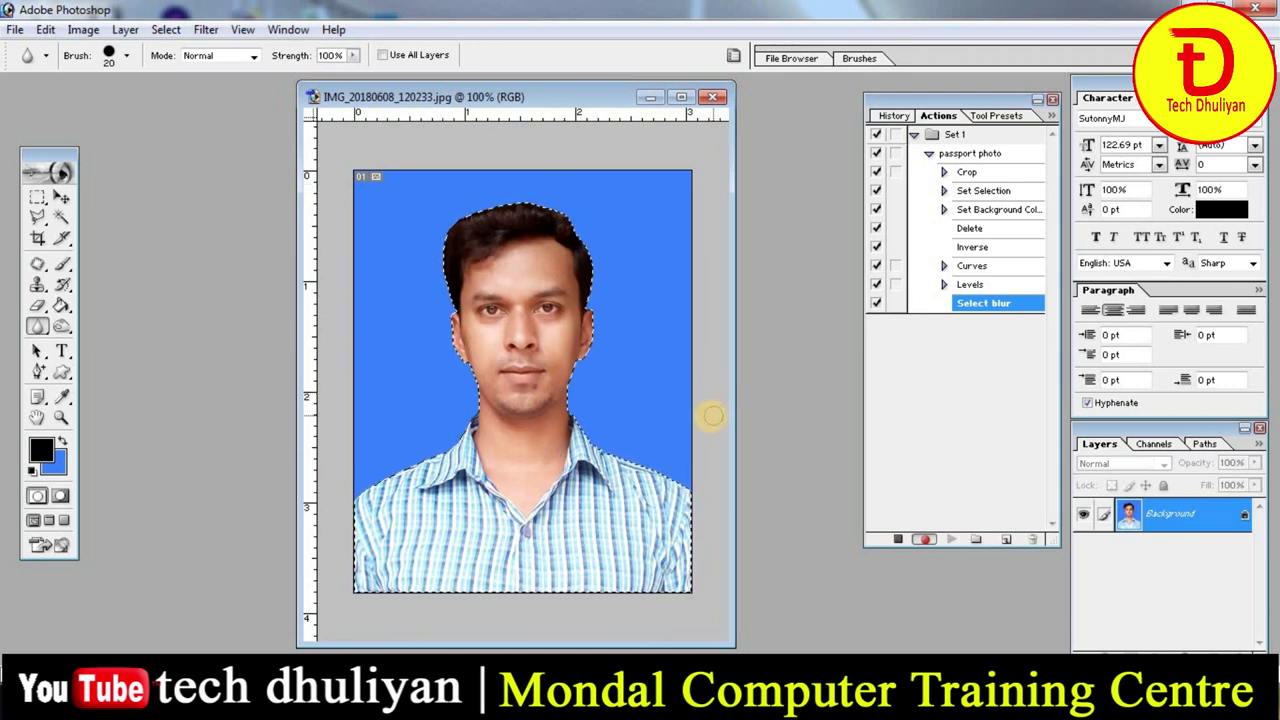
key("ctrl+d")
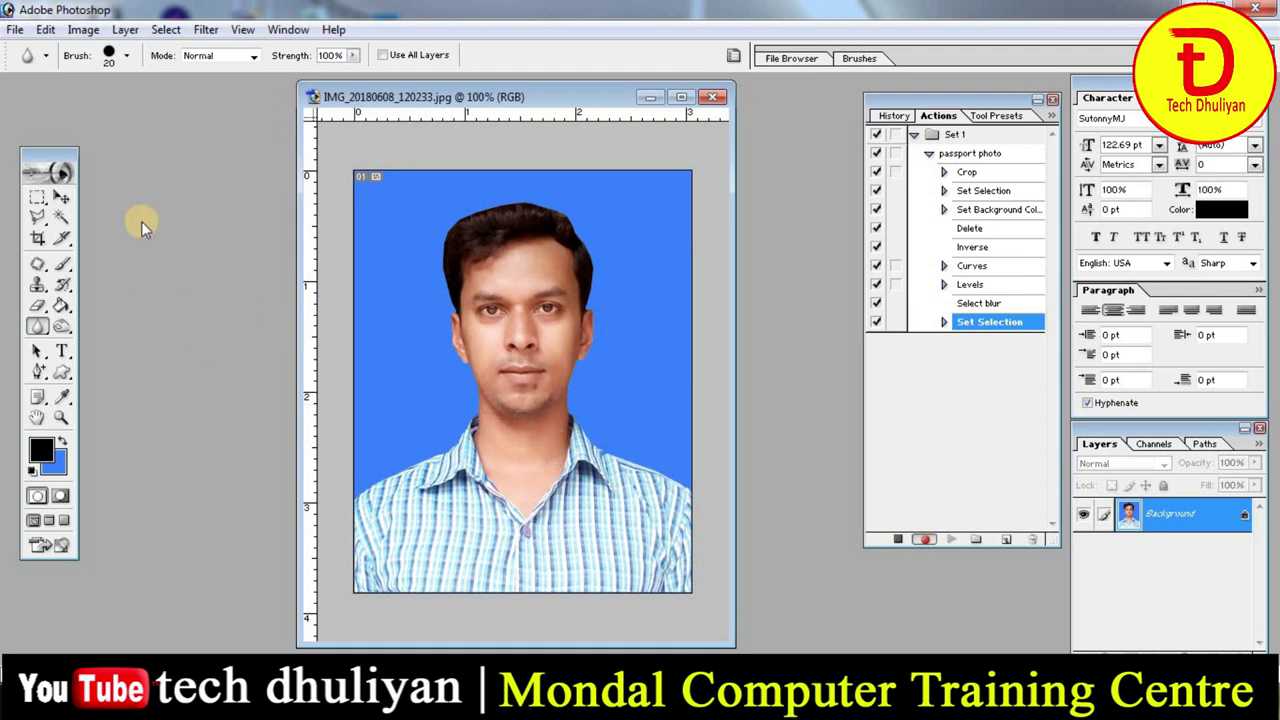
- Select the whole photo and add a 3 px black, centre-aligned stroke border
left_click(37, 198)
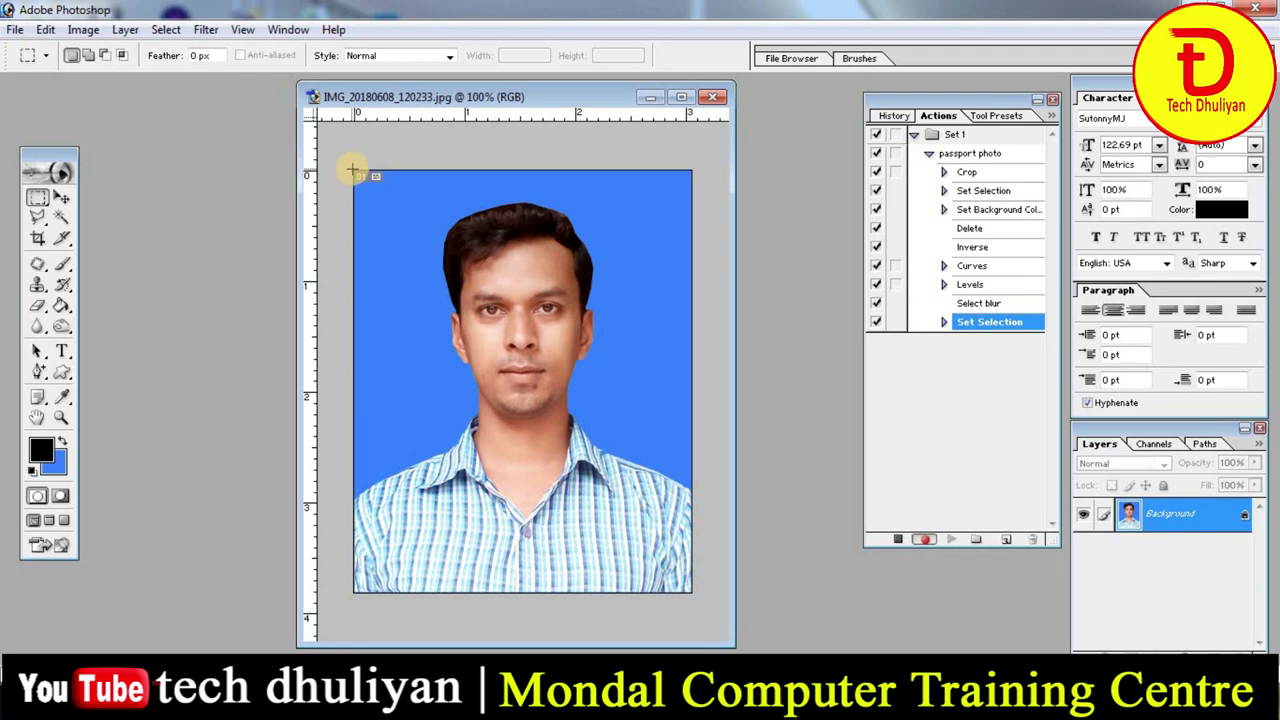
left_click_drag(352, 170, 691, 592)
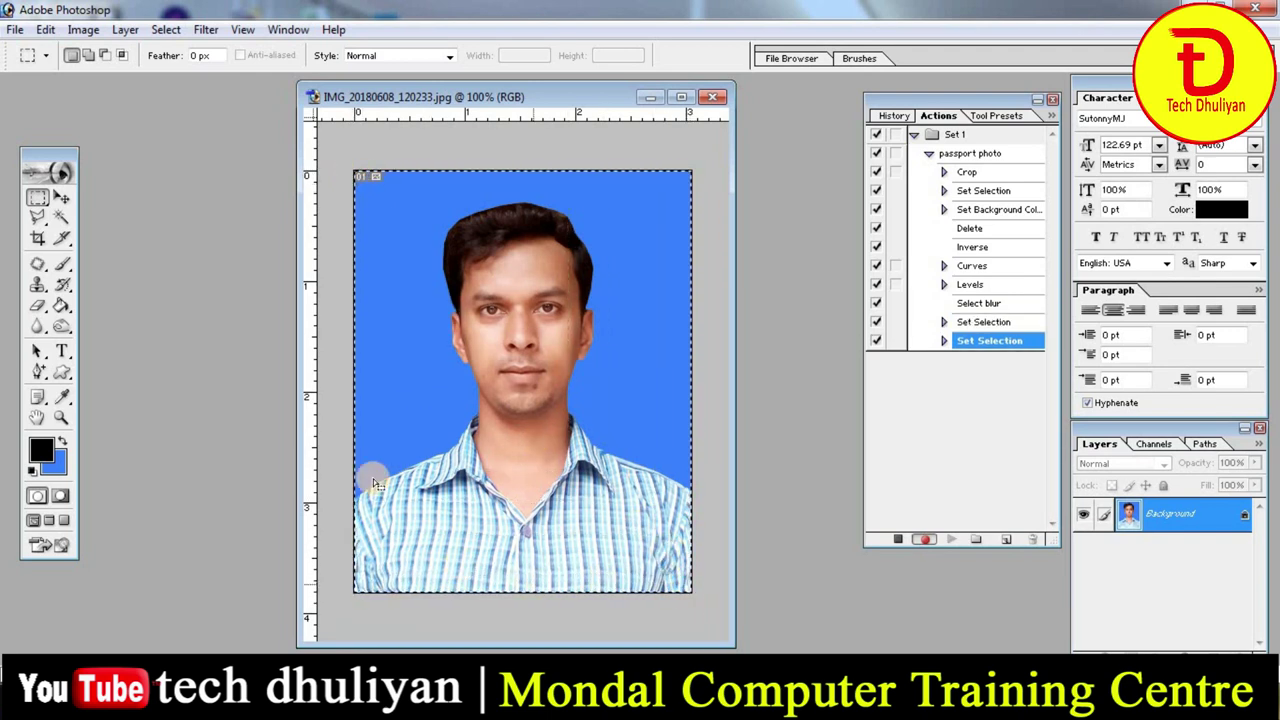
right_click(513, 375)
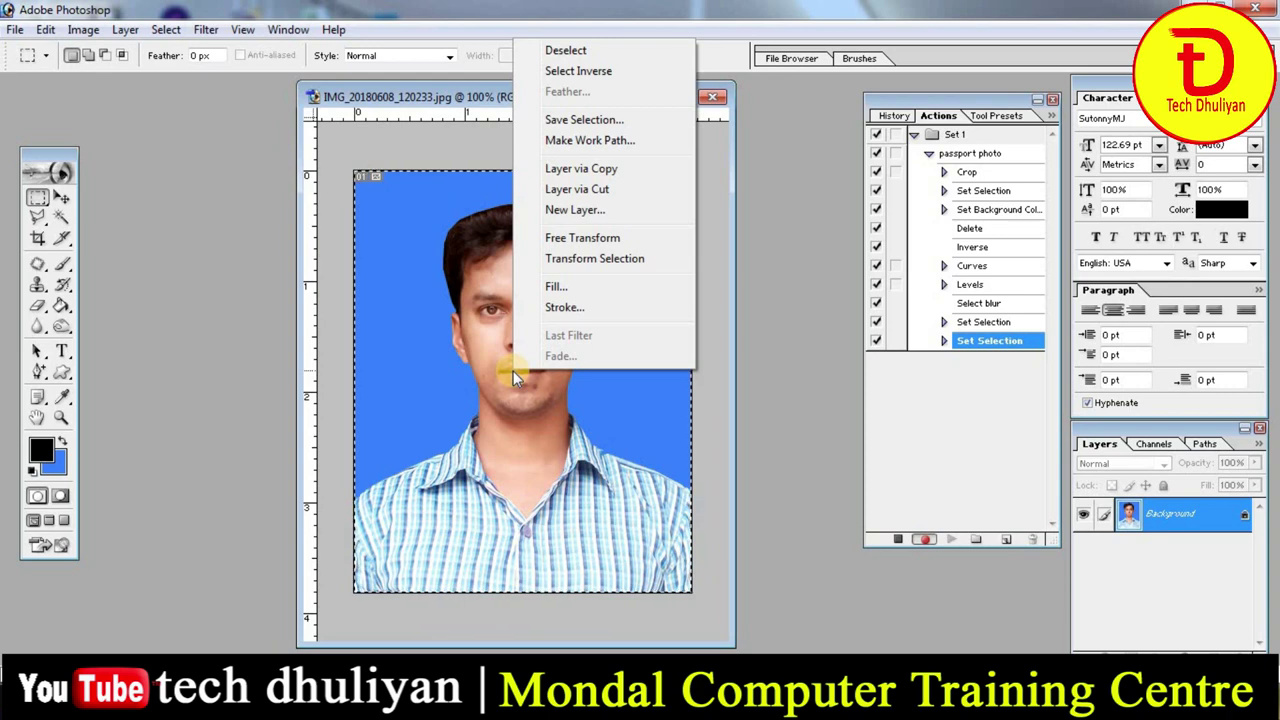
left_click(563, 305)
left_click_drag(797, 176, 920, 201)
left_click(848, 259)
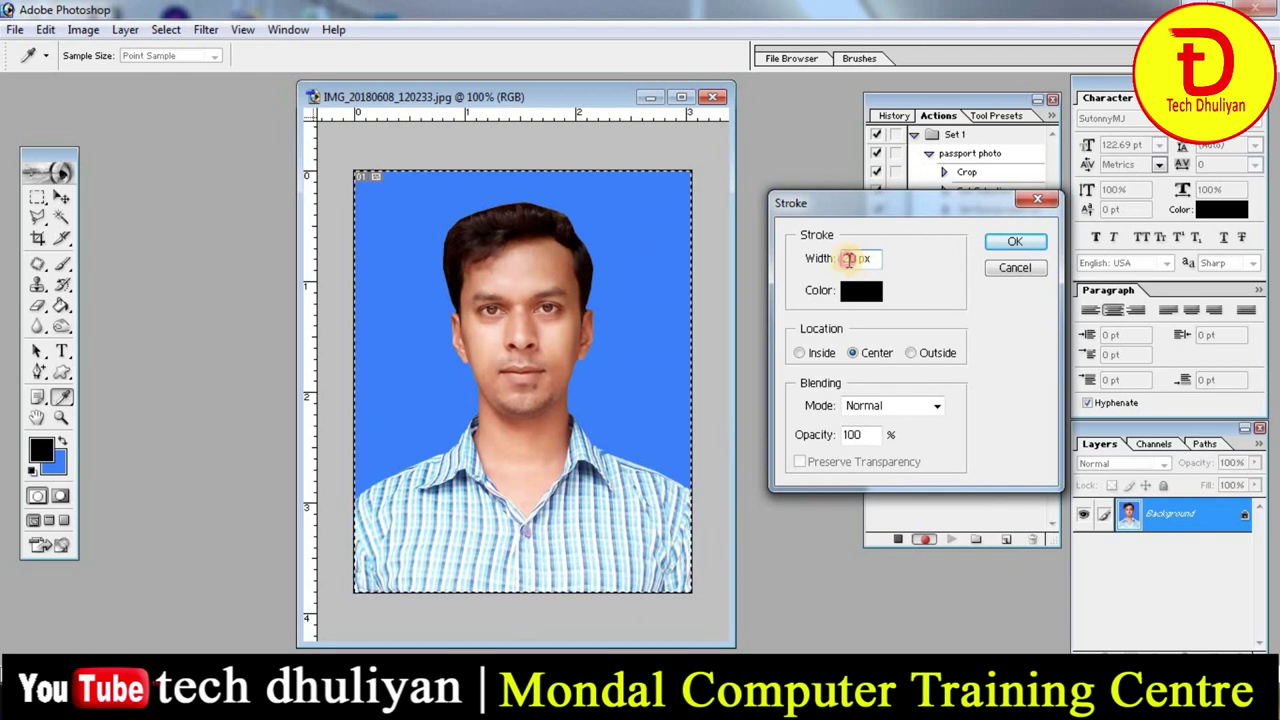
double_click(848, 259)
type("3")
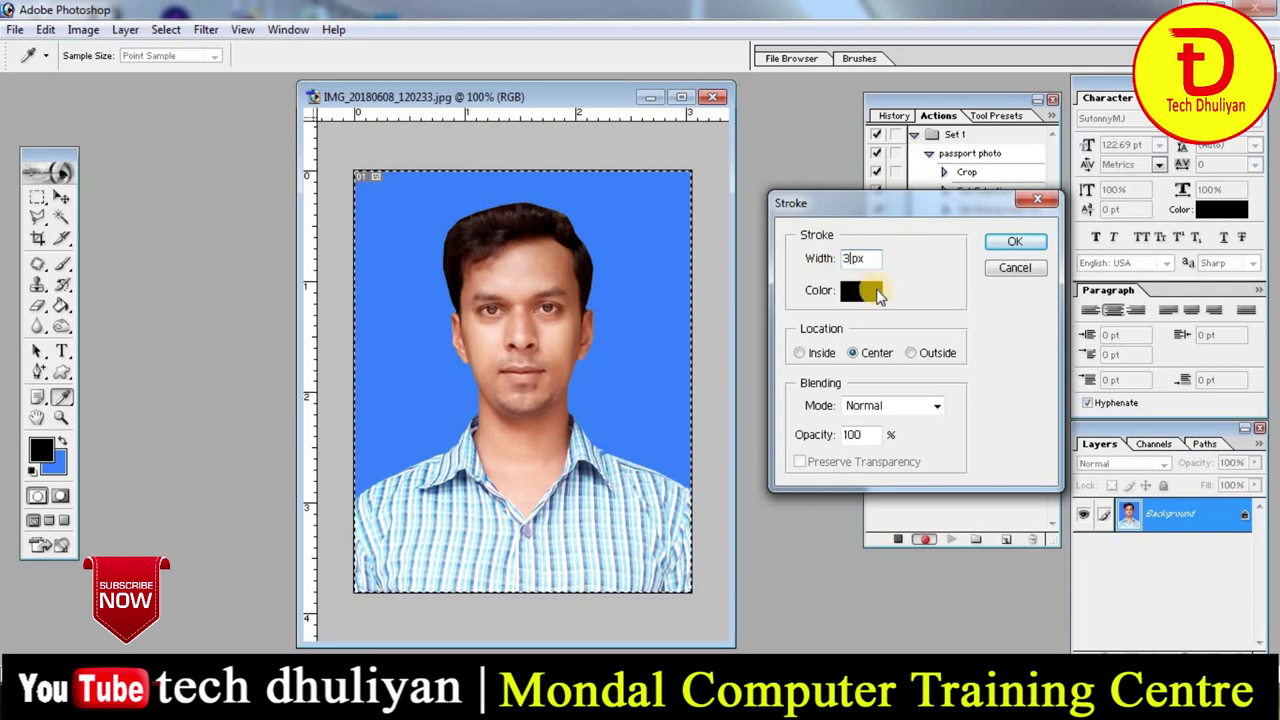
left_click(1008, 241)
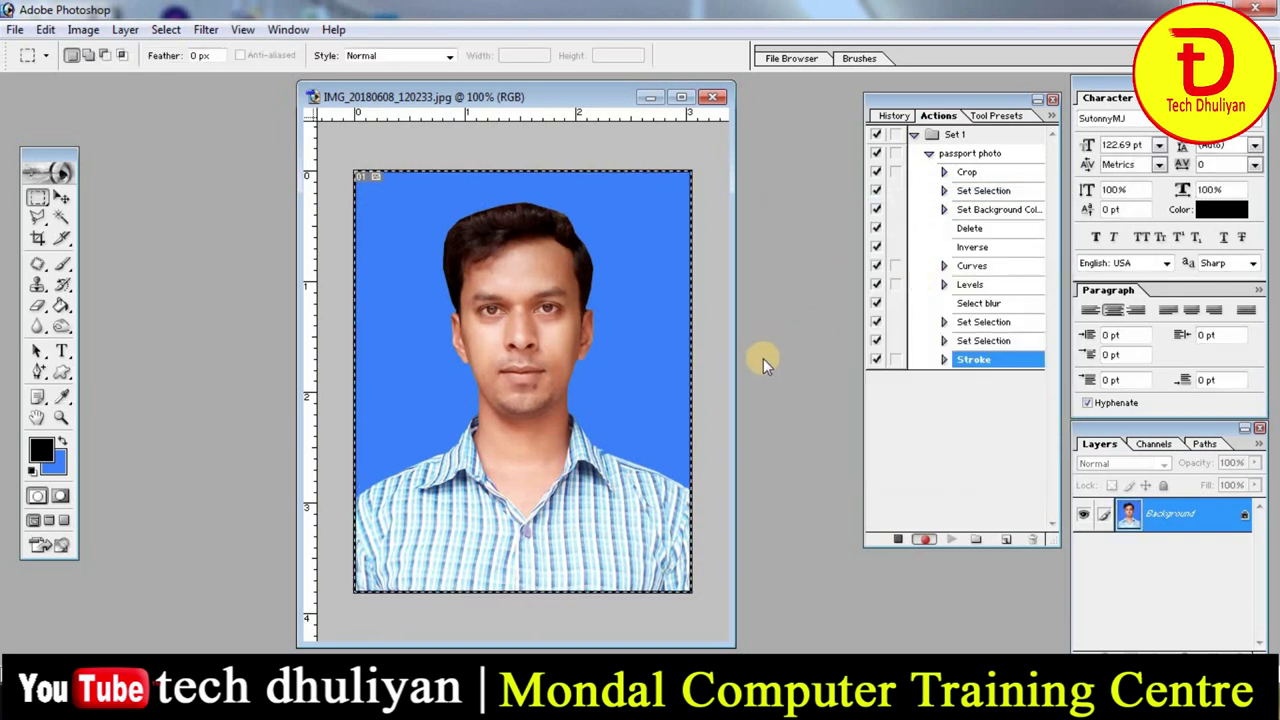
- Deselect the bordered photo and rearrange the photo window and Actions panel
key("ctrl+d")
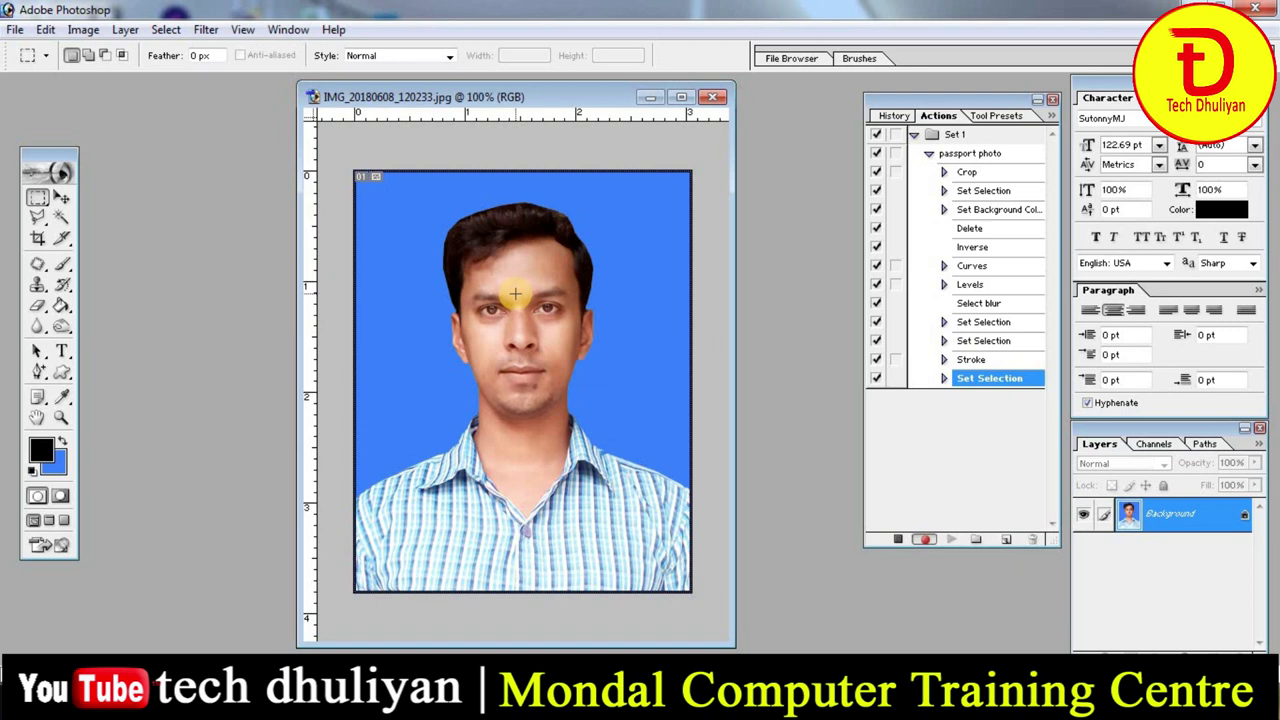
mouse_move(533, 92)
left_mouse_down()
mouse_move(459, 112)
mouse_move(553, 92)
left_mouse_up()
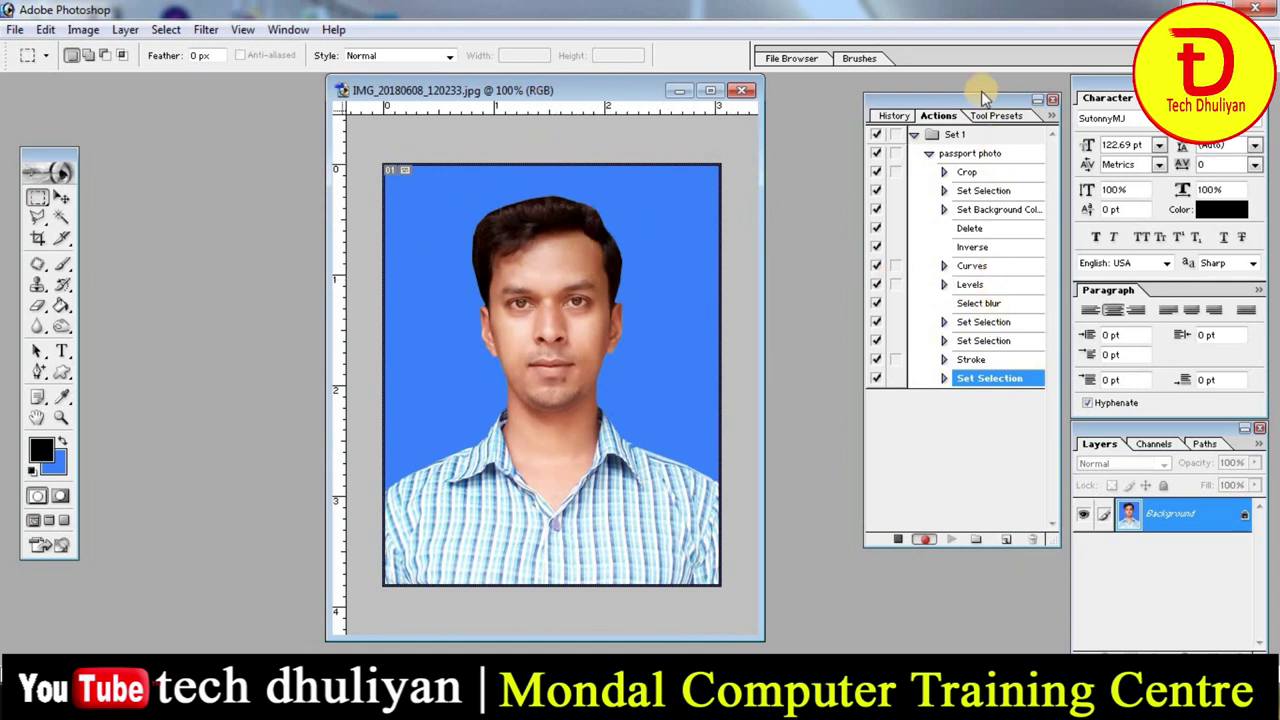
left_click_drag(983, 97, 940, 98)
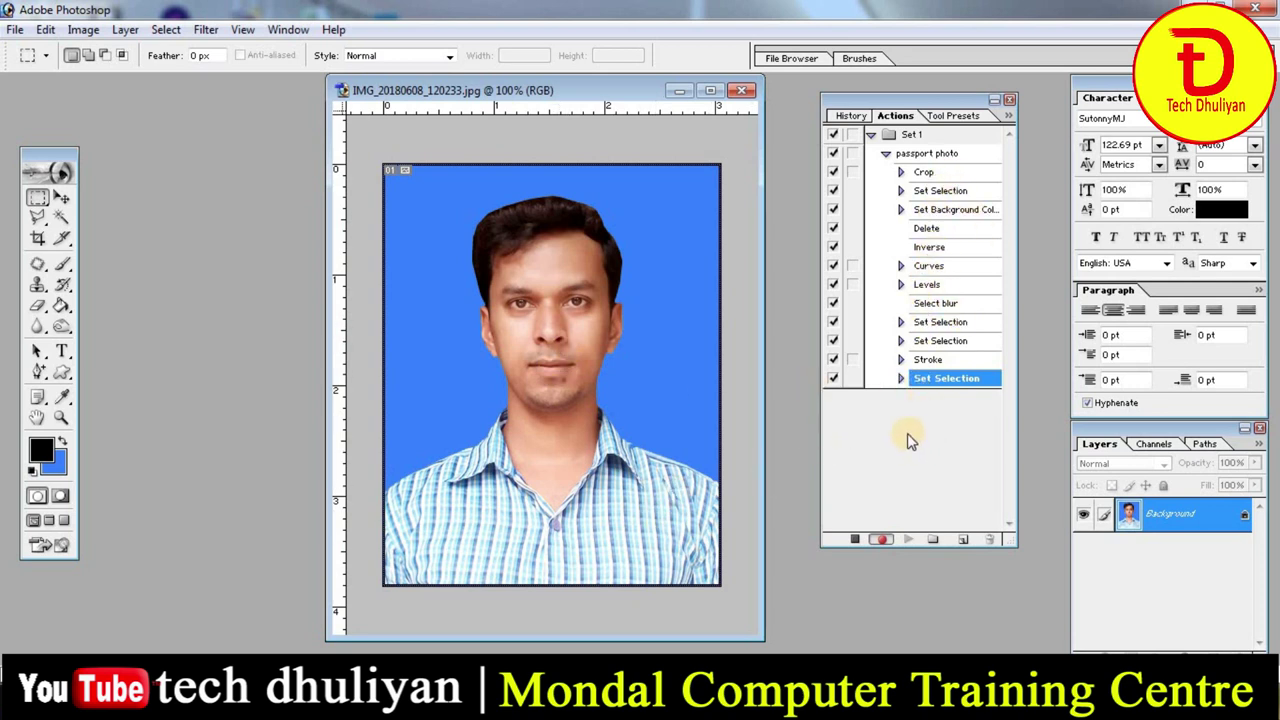
- Make the Crop step pause for manual cropping and stop recording the action
left_click(852, 174)
left_click(879, 539)
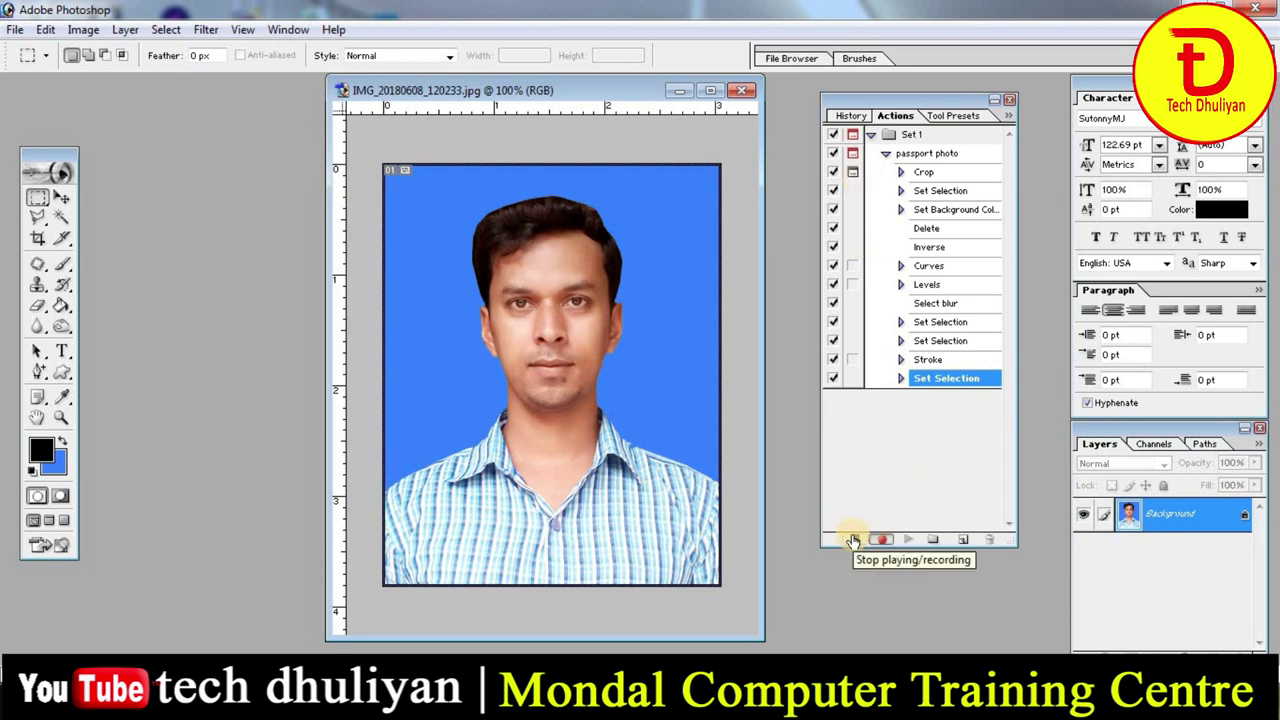
left_click(853, 540)
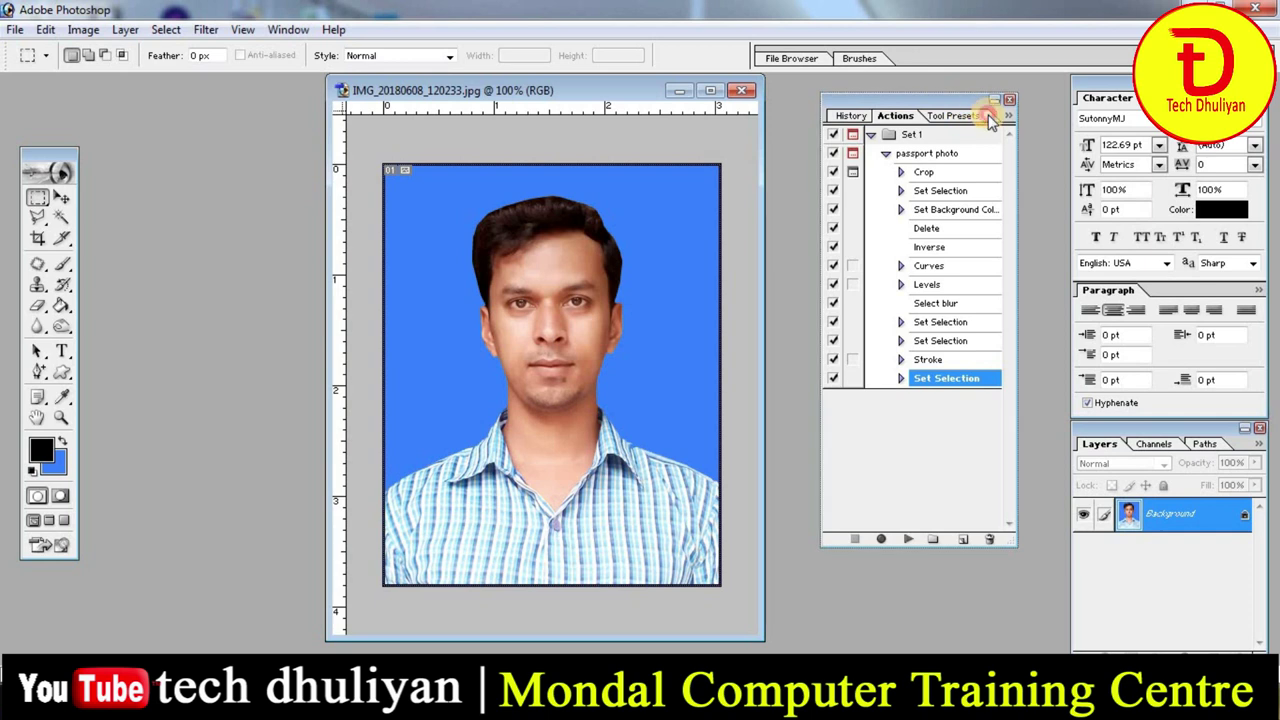
- Close the photo without saving its changes
left_click_drag(965, 110, 1015, 122)
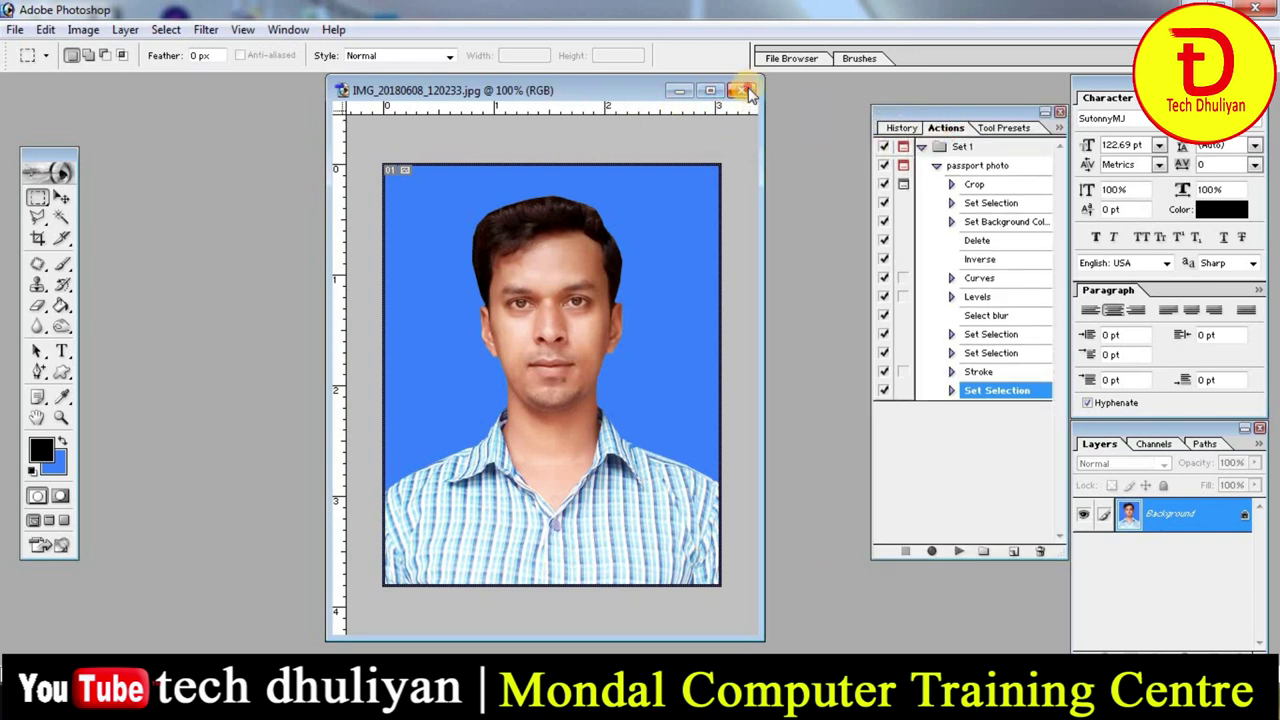
left_click(741, 90)
left_click(641, 277)
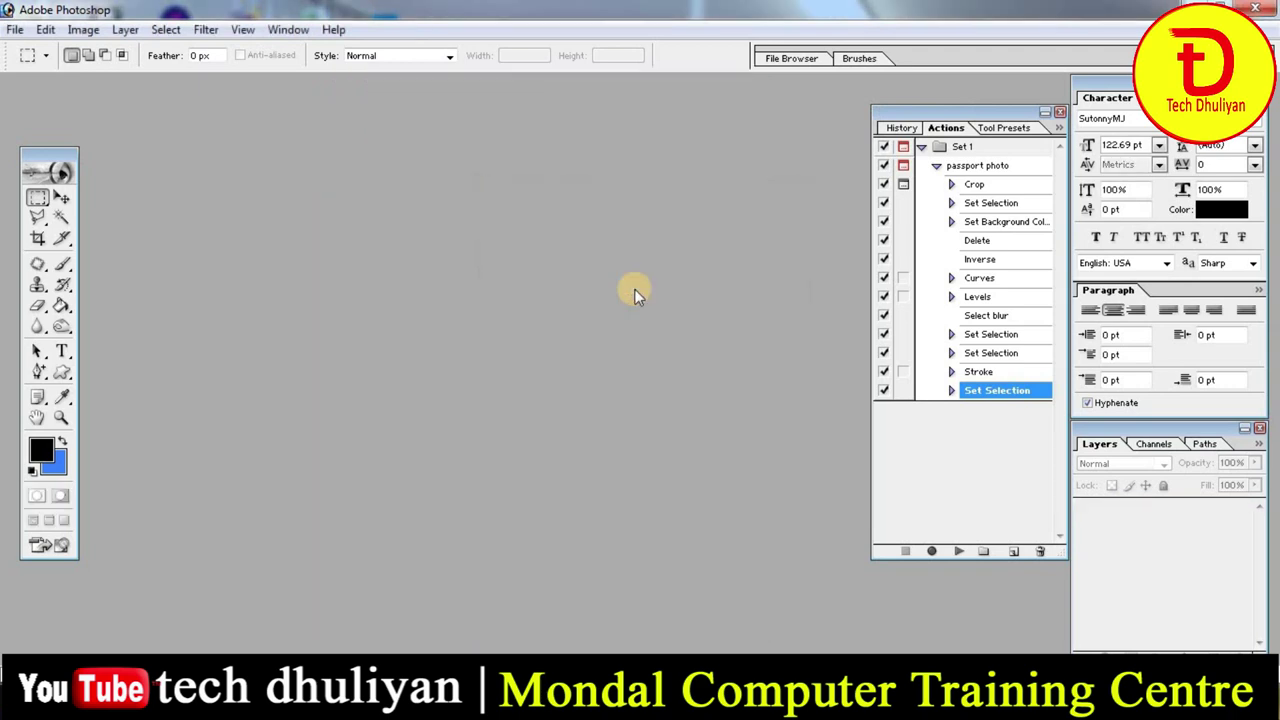
- Open IMG_20180608_120233.jpg and centre its window in the workspace
double_click(499, 333)
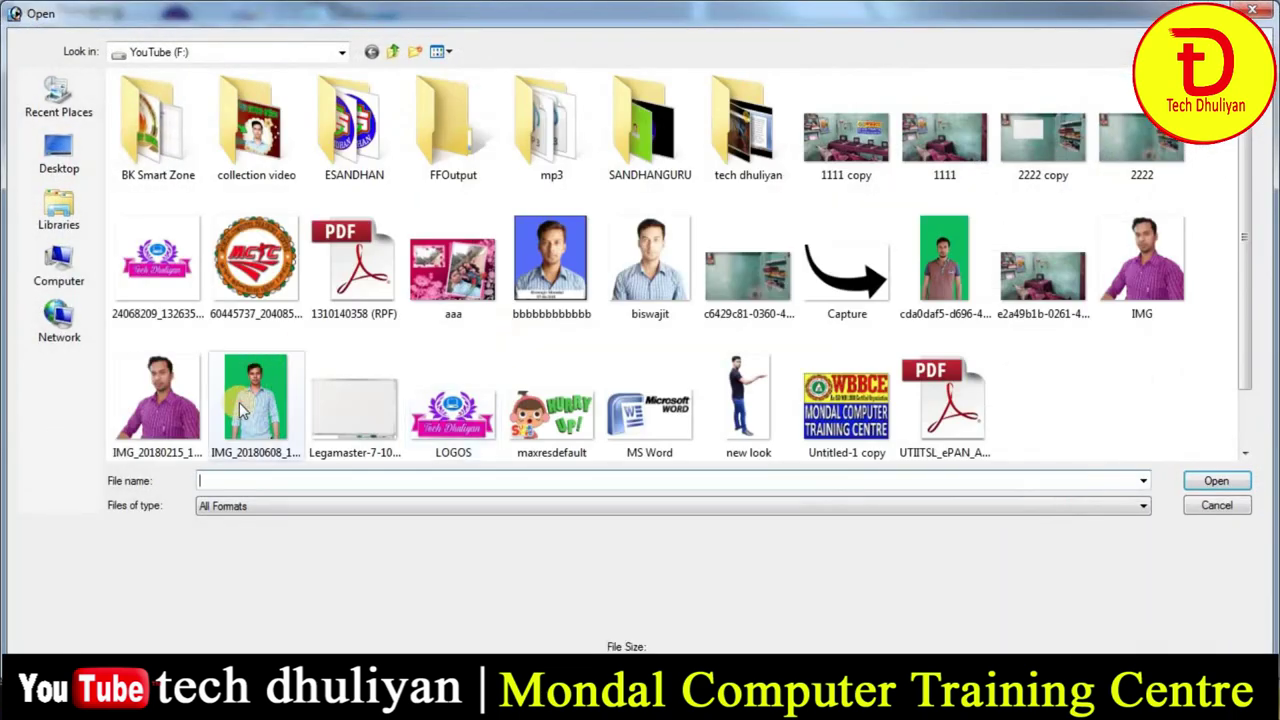
left_click(1216, 481)
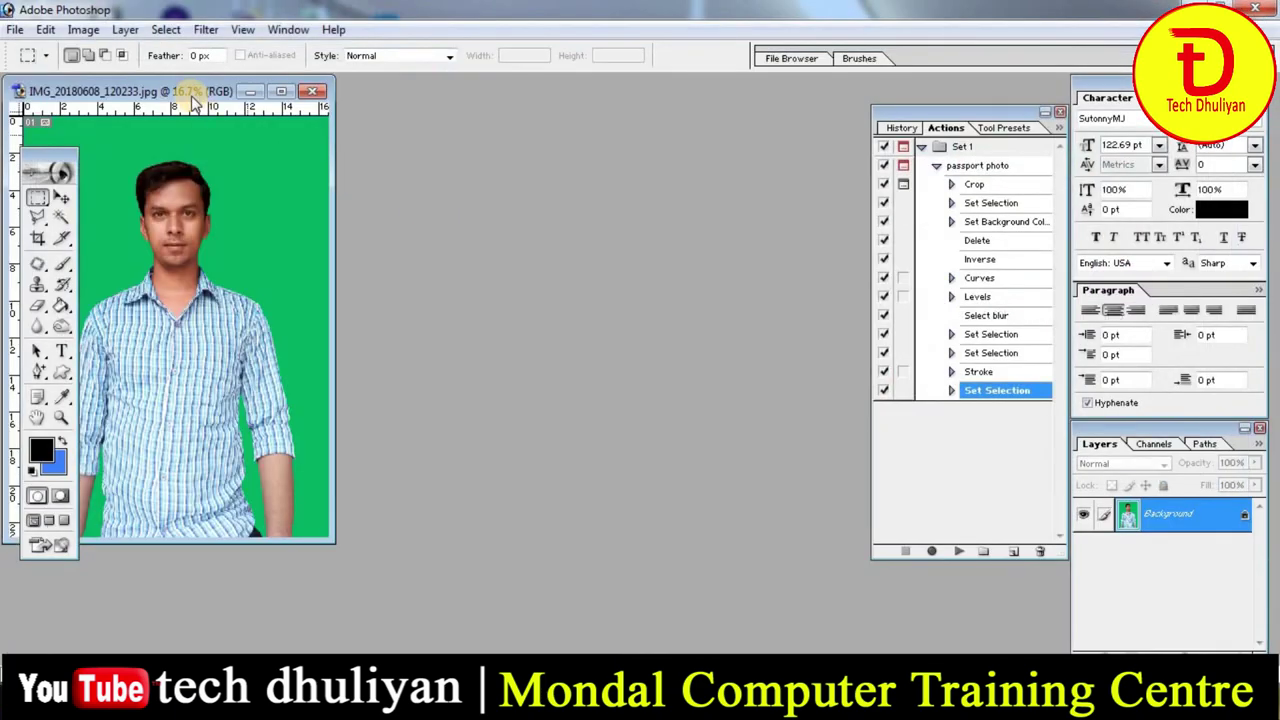
mouse_move(178, 92)
left_mouse_down()
mouse_move(698, 132)
mouse_move(668, 140)
left_mouse_up()
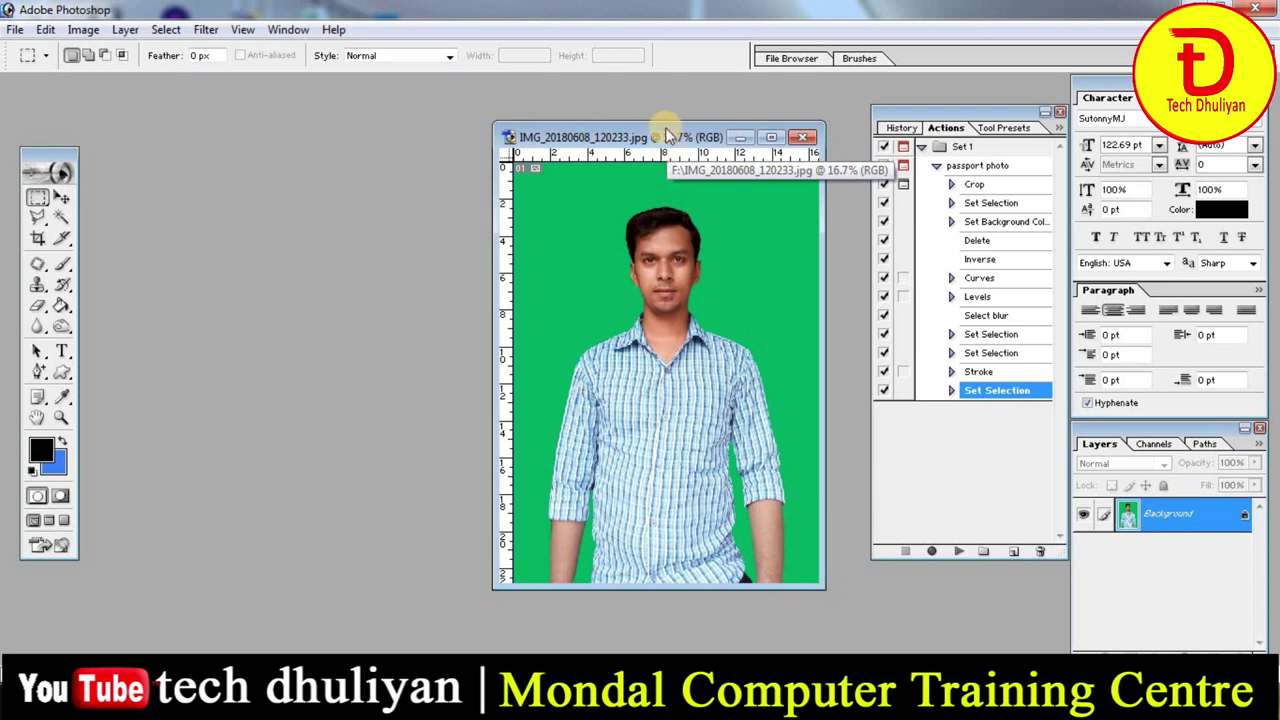
left_click_drag(685, 143, 658, 140)
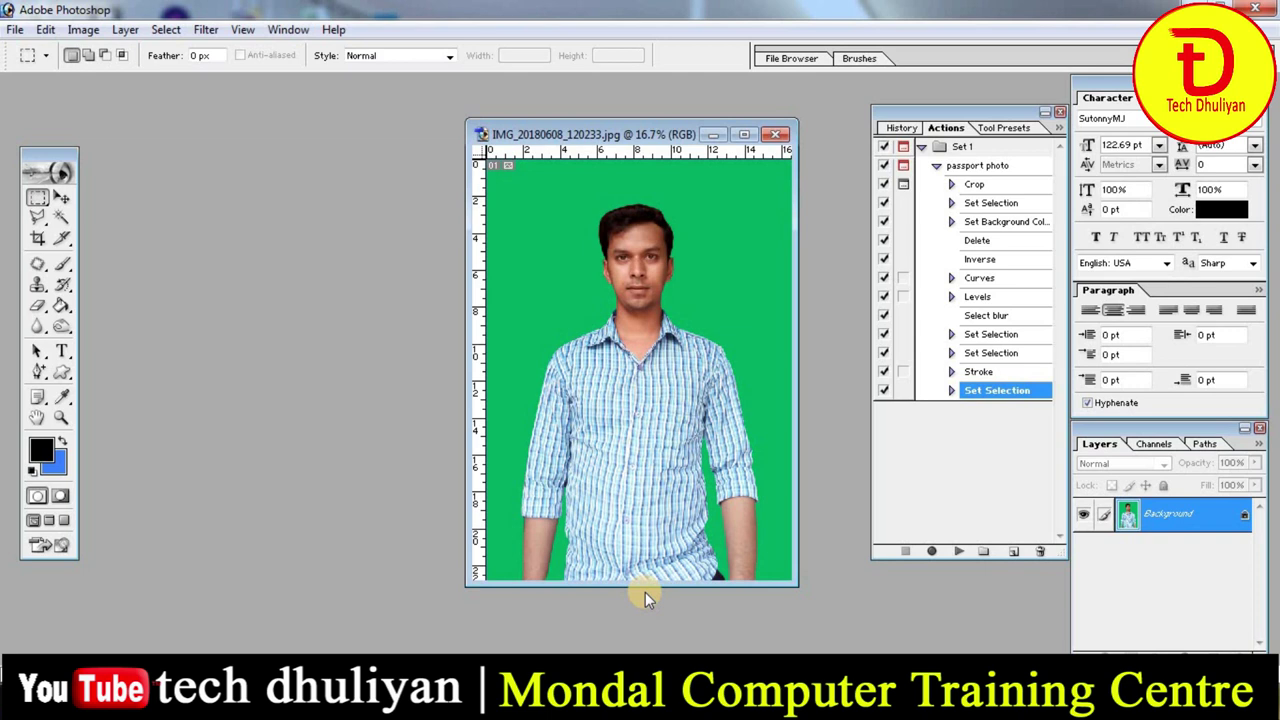
- Run the passport photo action (F2) on the photo, enlarge its view, and start opening another file
key("F2")
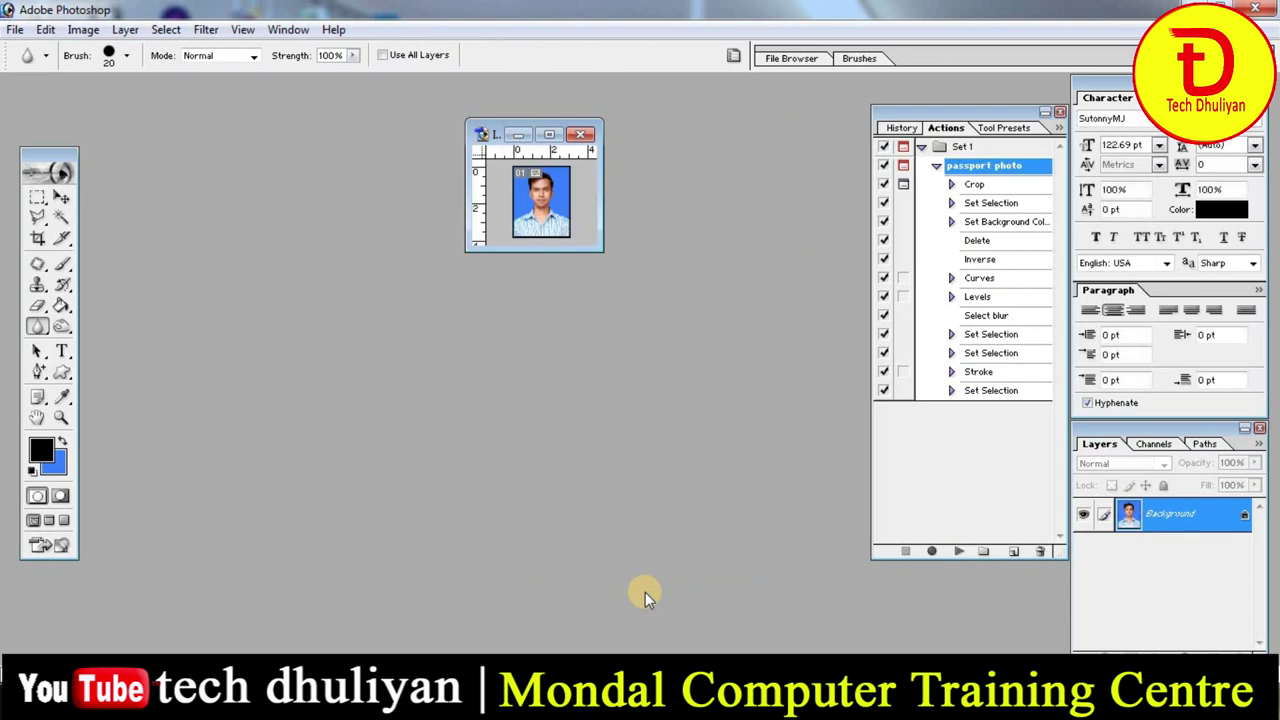
left_click_drag(596, 247, 808, 537)
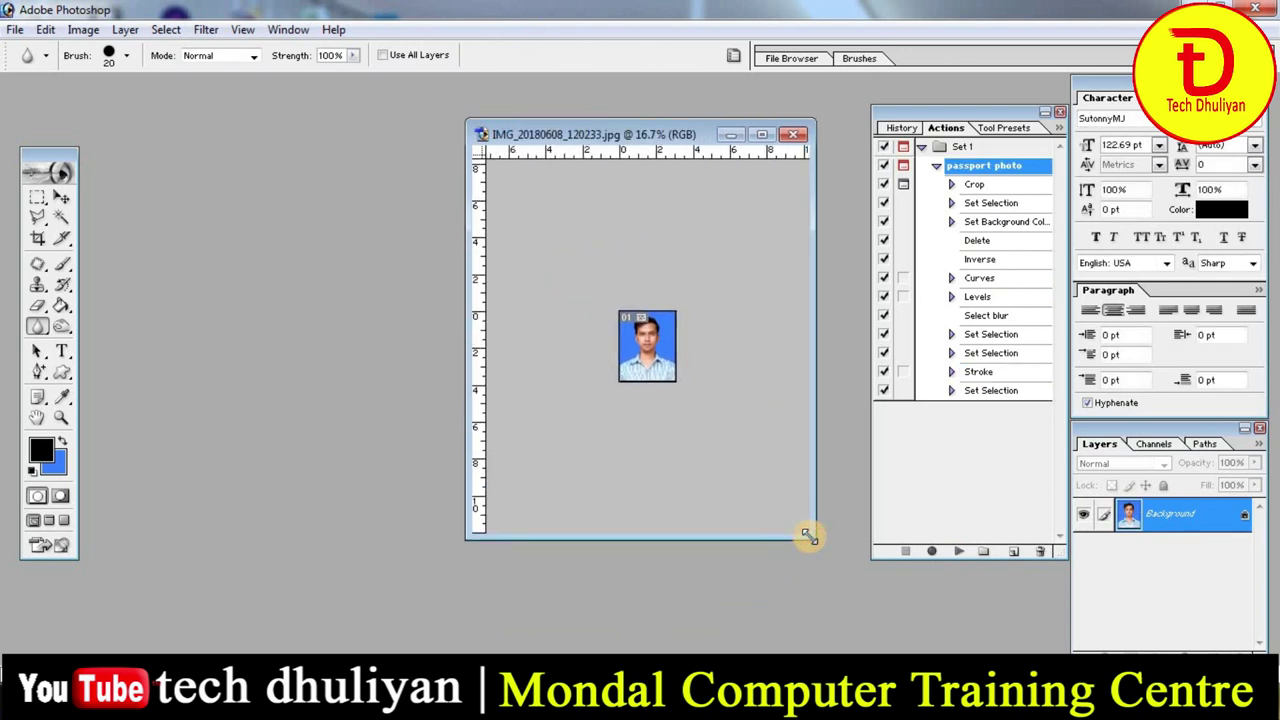
key("ctrl+plus")
key("ctrl+plus")
key("ctrl+plus")
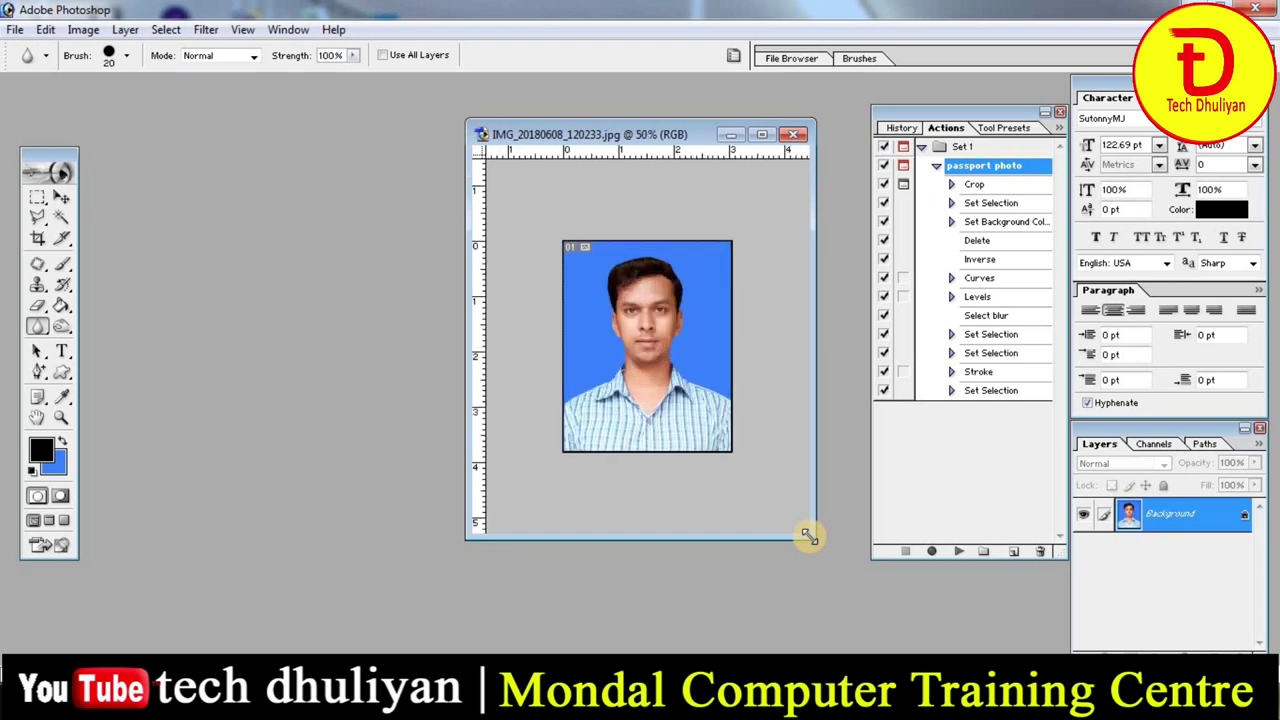
key("ctrl+plus")
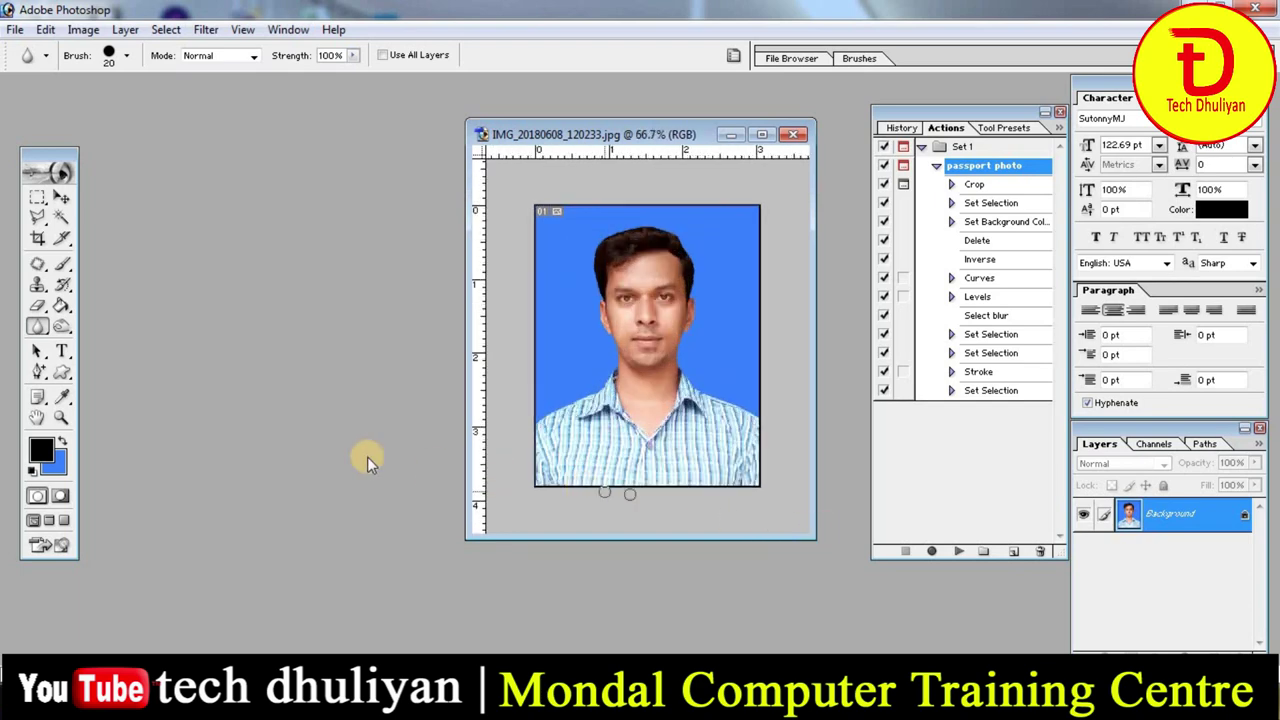
double_click(252, 362)
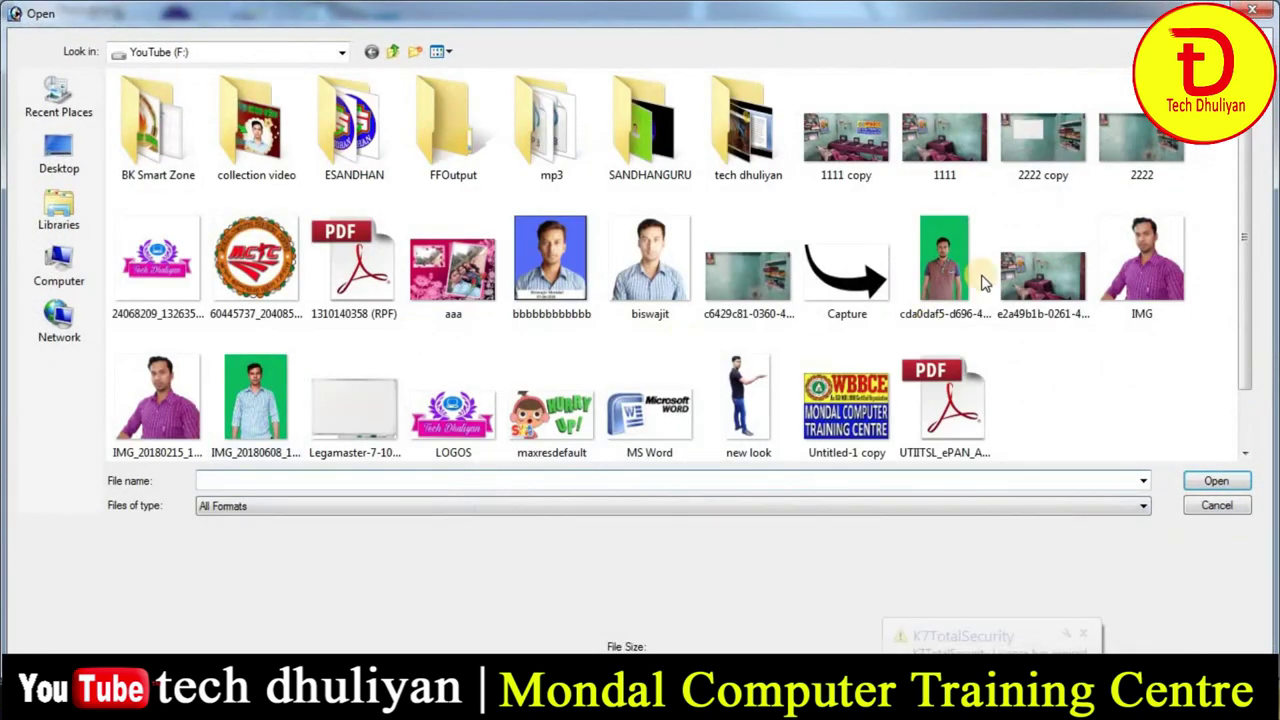
- Open the cda0daf5 photo and commit the action's crop around head and shoulders
left_click(945, 262)
left_click(1216, 481)
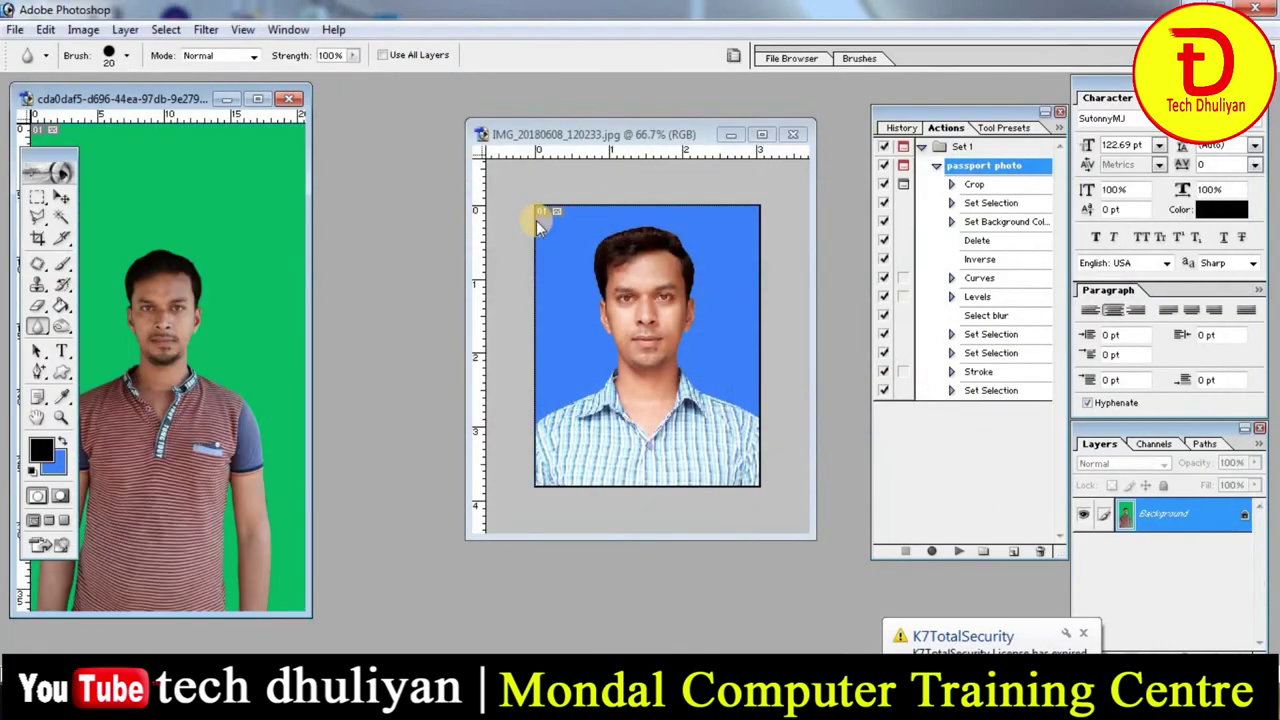
left_click_drag(183, 100, 297, 113)
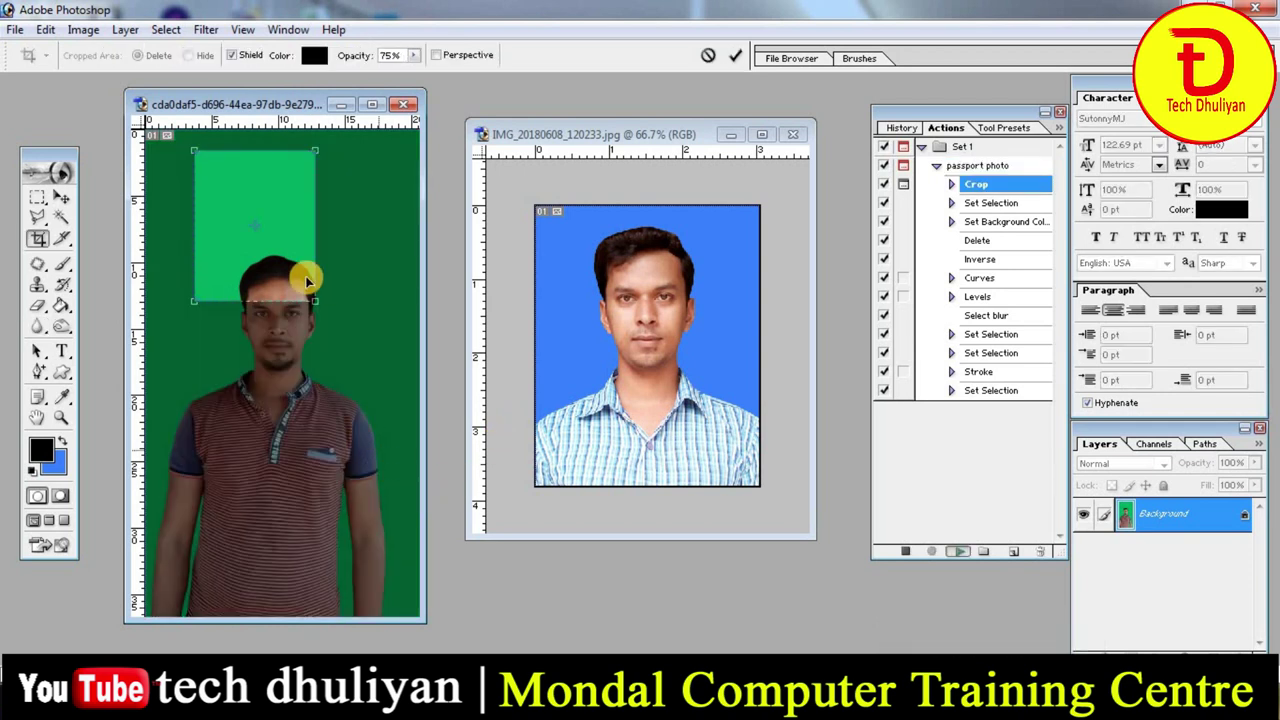
mouse_move(308, 282)
left_mouse_down()
mouse_move(286, 211)
mouse_move(277, 263)
mouse_move(292, 310)
left_mouse_up()
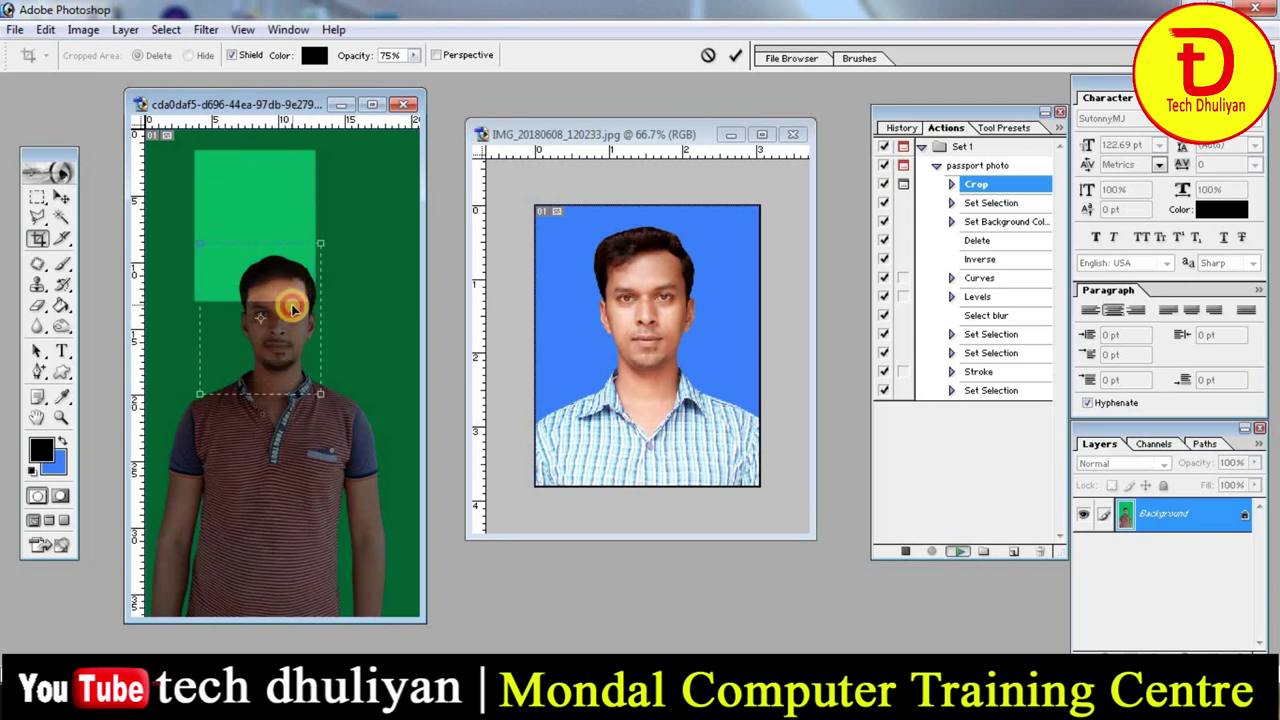
mouse_move(320, 393)
left_mouse_down()
mouse_move(344, 442)
mouse_move(316, 436)
mouse_move(351, 453)
left_mouse_up()
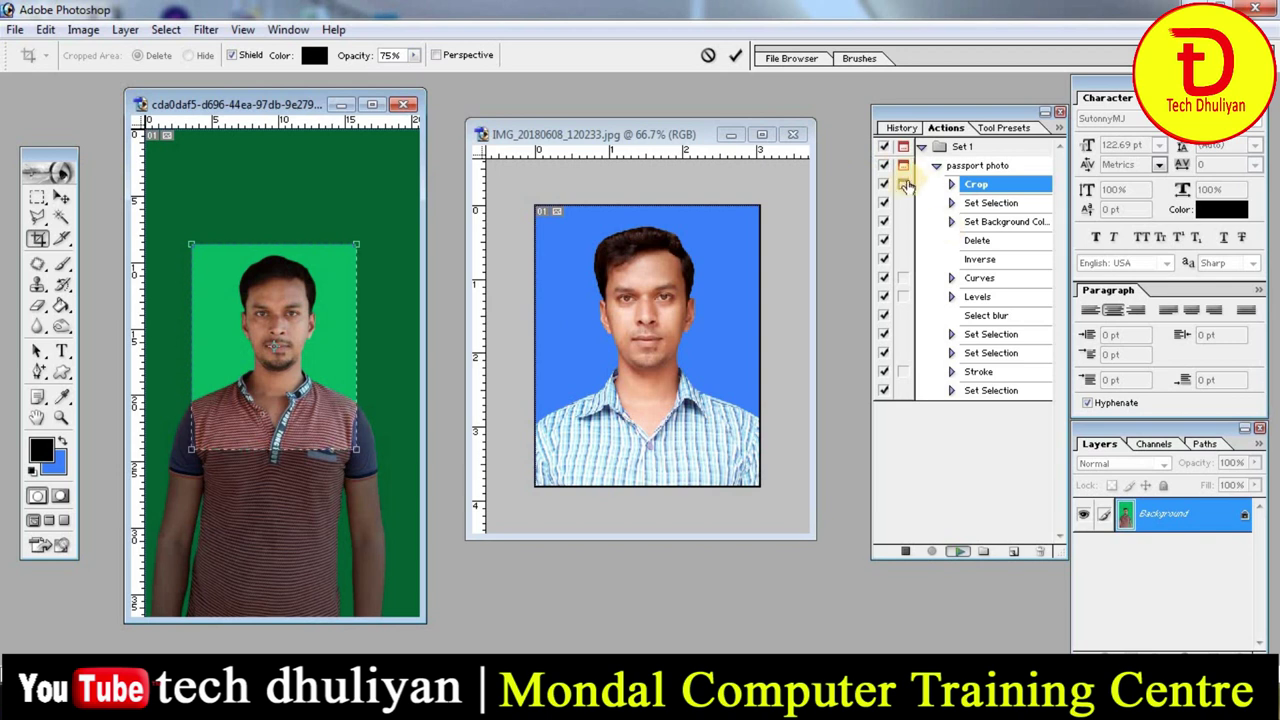
double_click(350, 433)
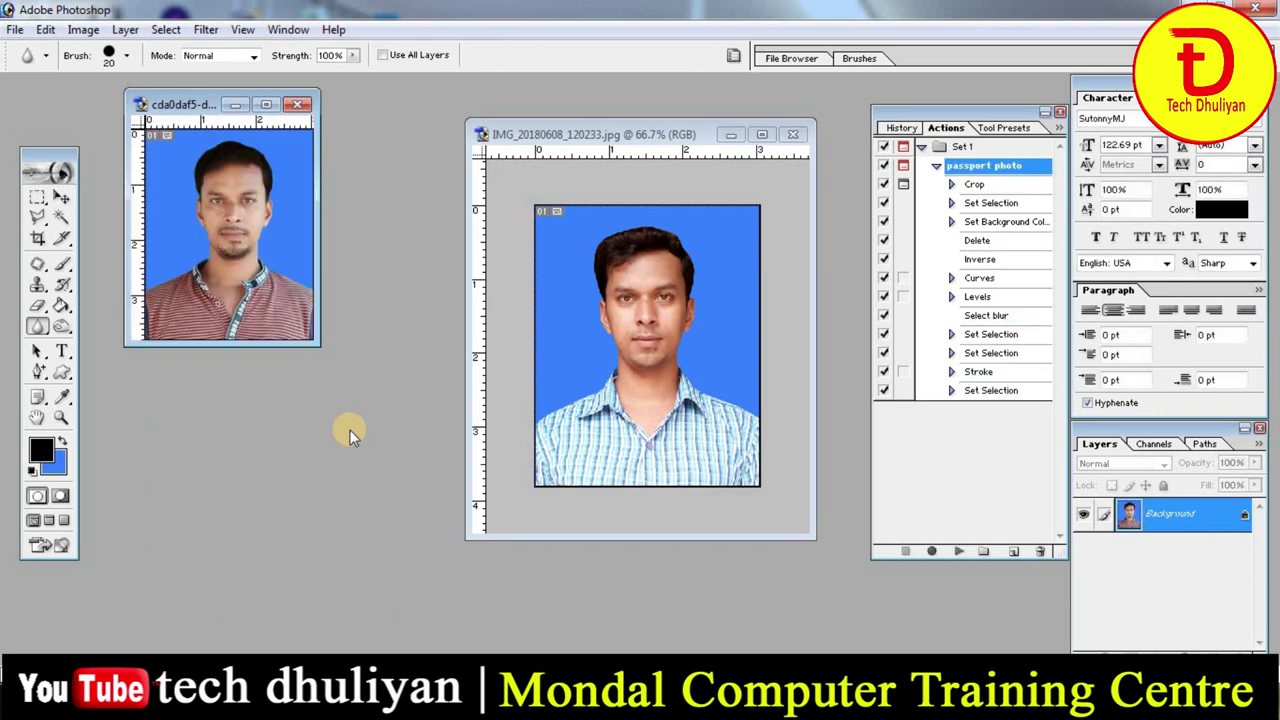
- Enlarge and zoom the new passport photo, then place the first photo beside it
left_click_drag(319, 345, 541, 620)
key("ctrl+plus")
key("ctrl+plus")
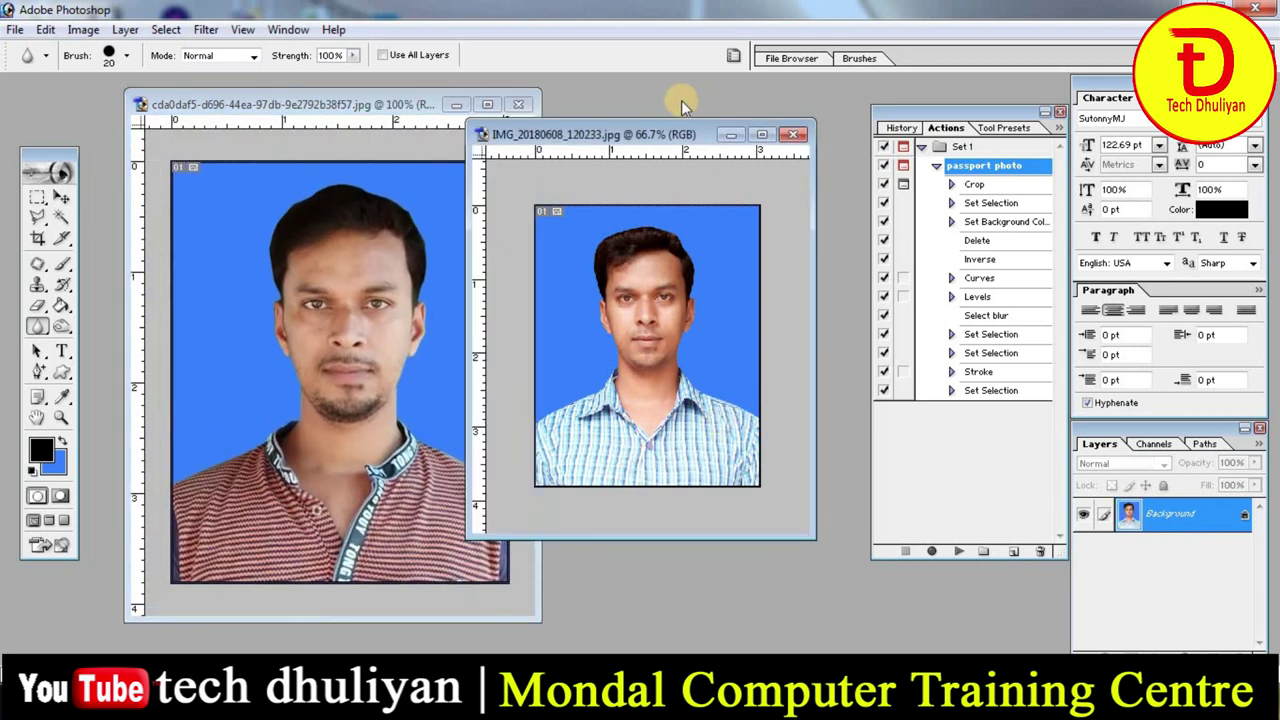
left_click_drag(654, 136, 746, 190)
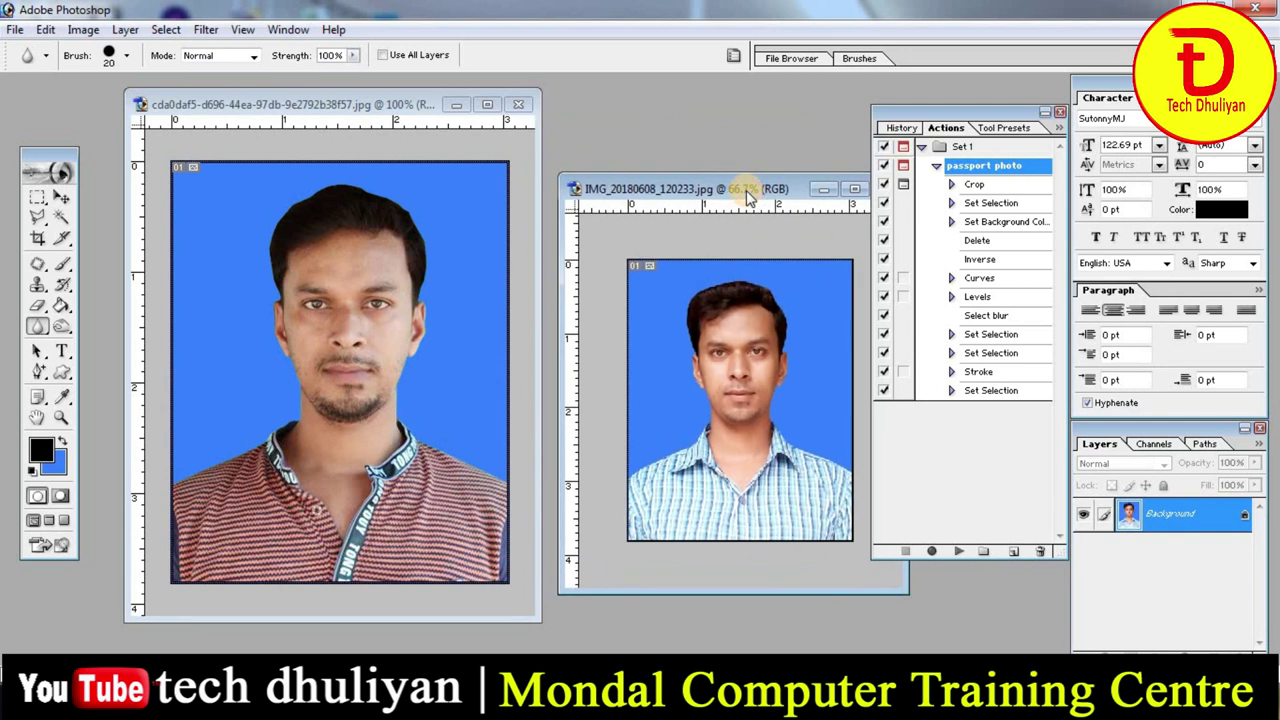